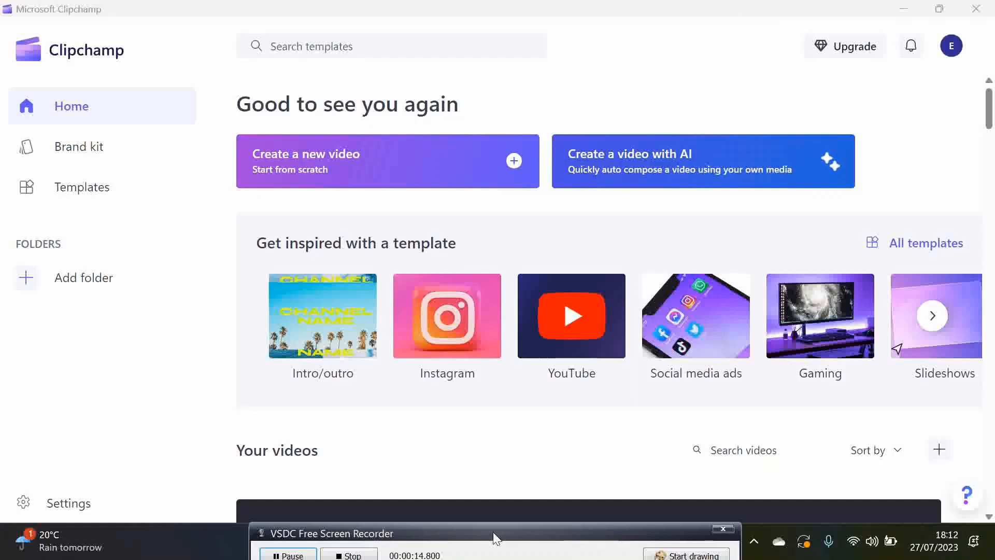
Create a new video from scratch and view the screen and camera, camera, and screen recording options, closing each without recording.
left_click(347, 167)
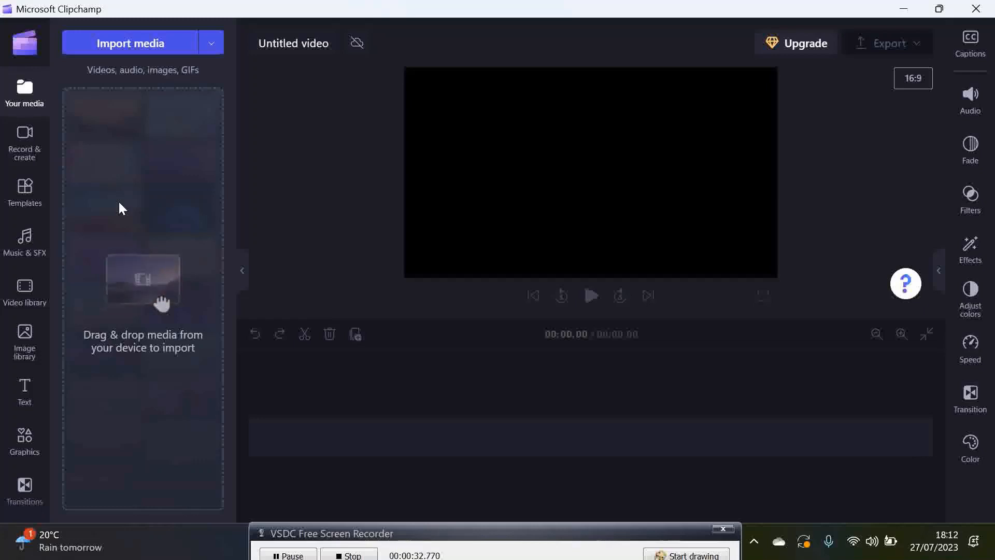
left_click(24, 141)
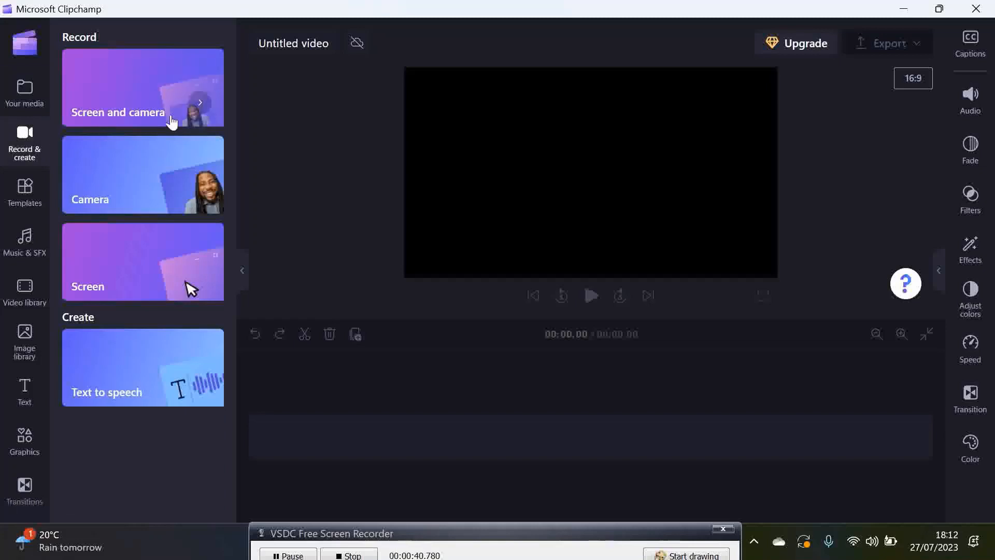
left_click(136, 98)
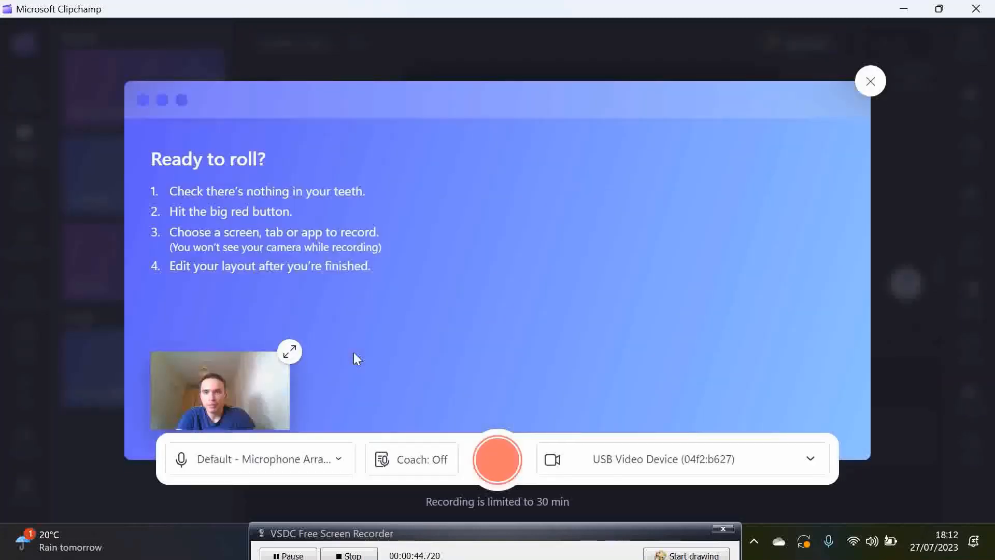
left_click(871, 81)
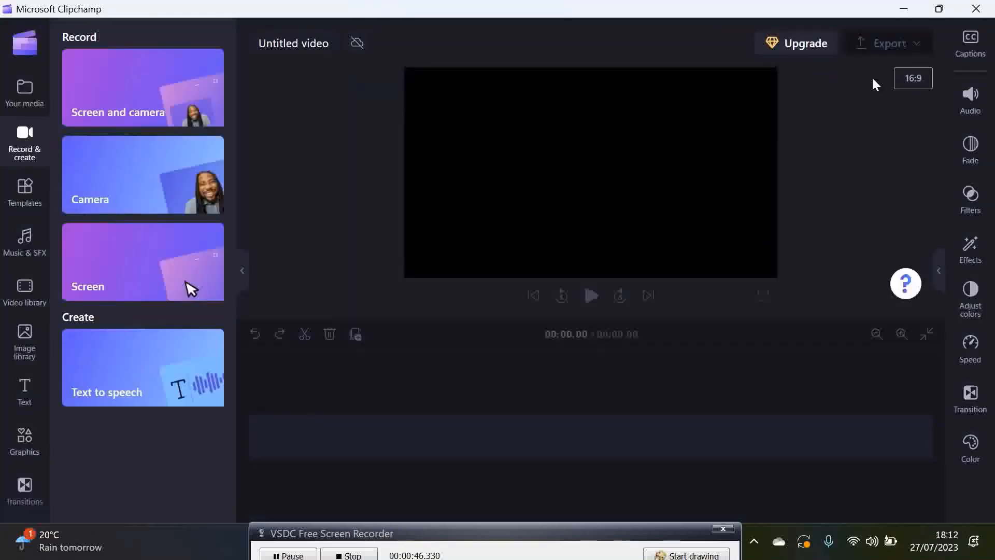
left_click(118, 190)
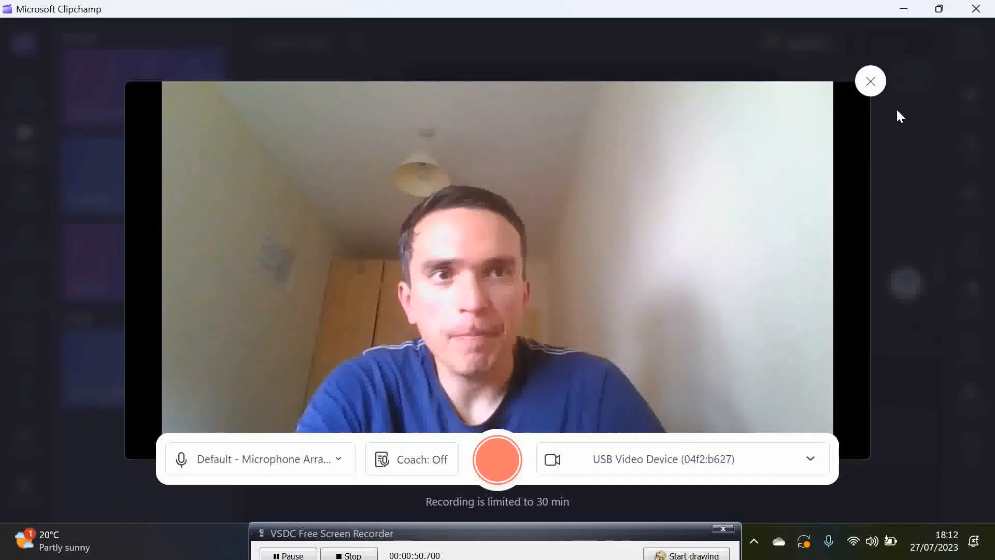
left_click(870, 81)
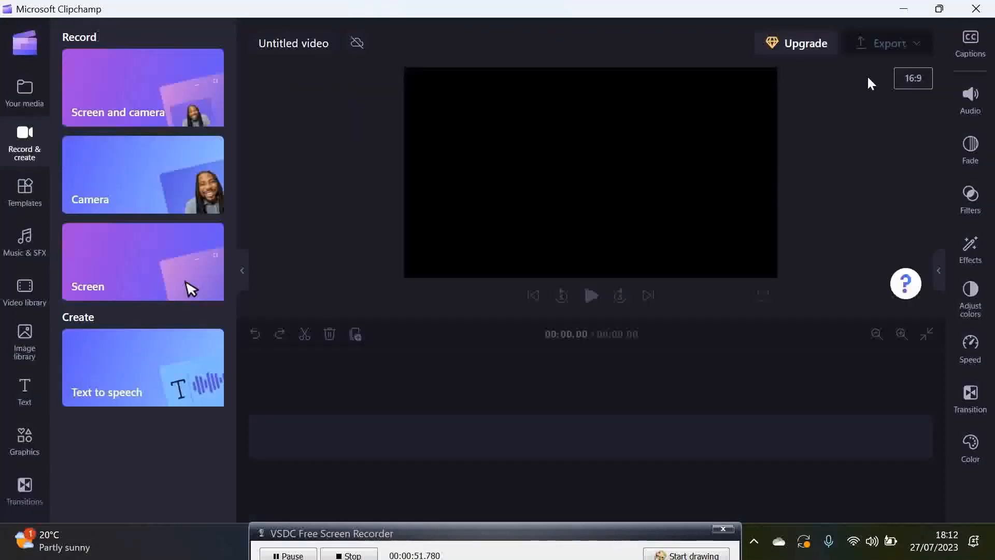
left_click(119, 275)
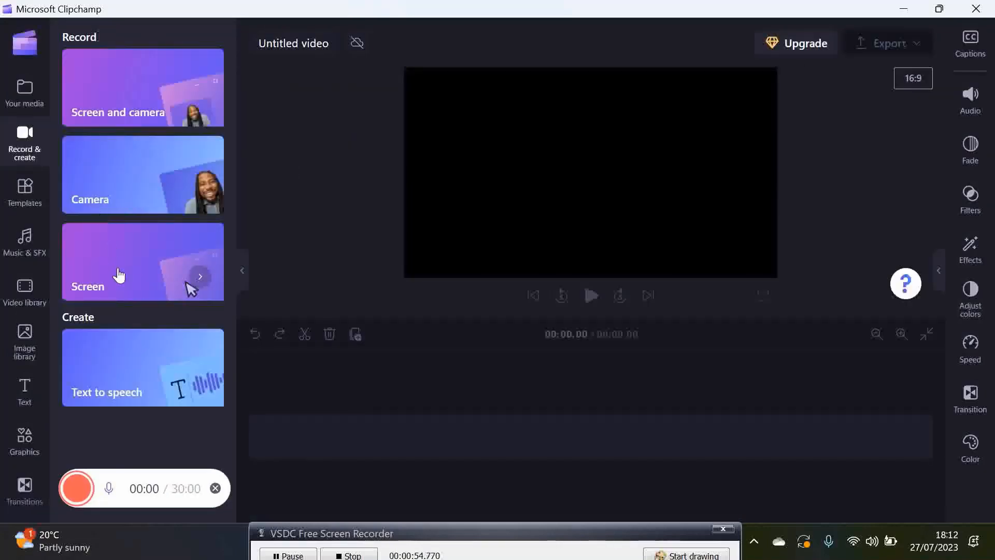
left_click(216, 488)
Try the text to speech tool with the sample text "fghhh" and exit without saving it.
left_click(126, 377)
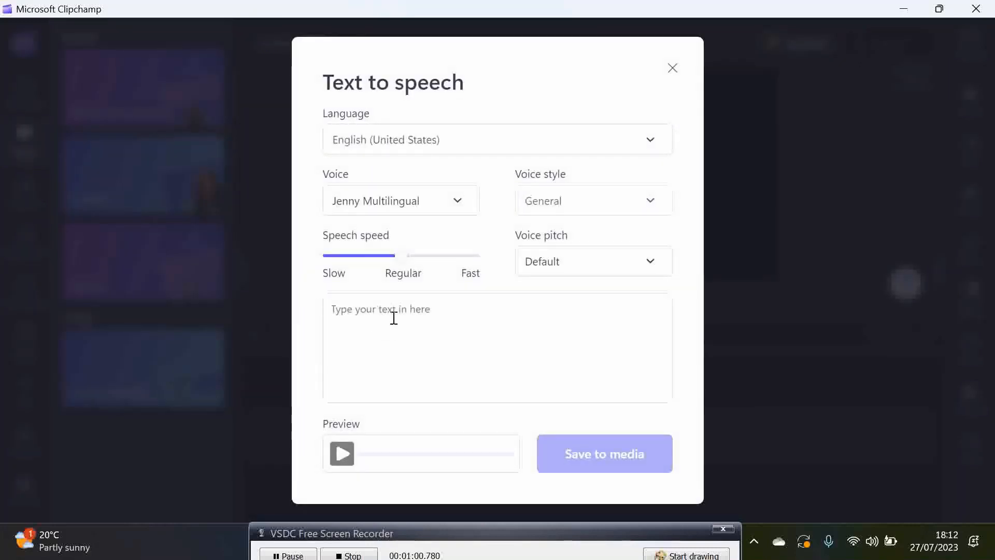
left_click(392, 315)
type("fghhh")
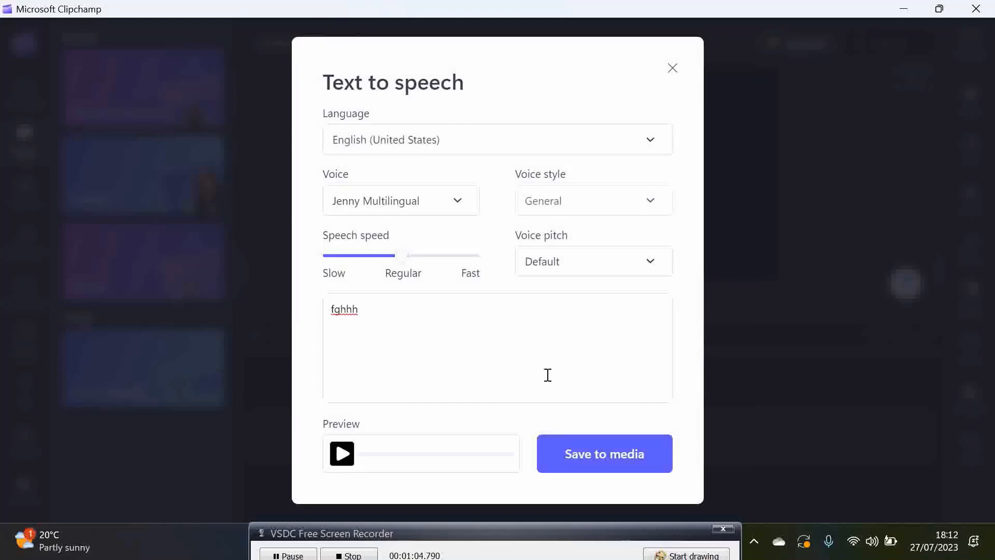
left_click(673, 68)
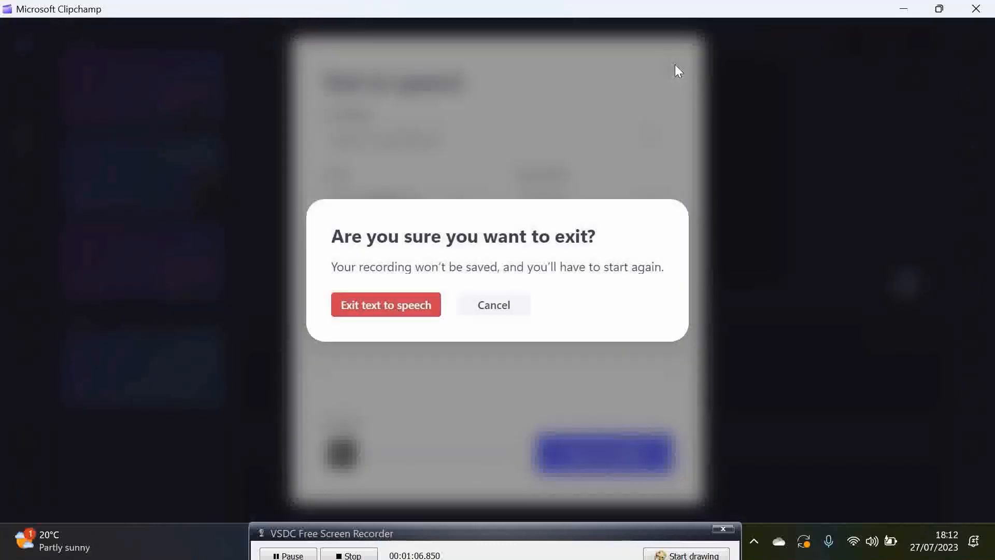
left_click(405, 309)
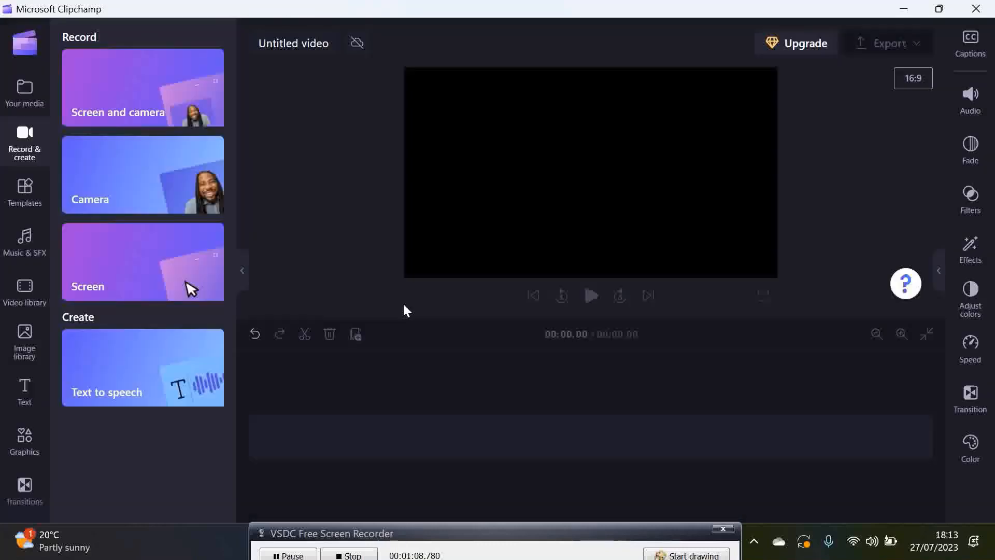
Browse the template categories available for the video, such as Instagram, YouTube, Gaming and Slideshows.
left_click(29, 198)
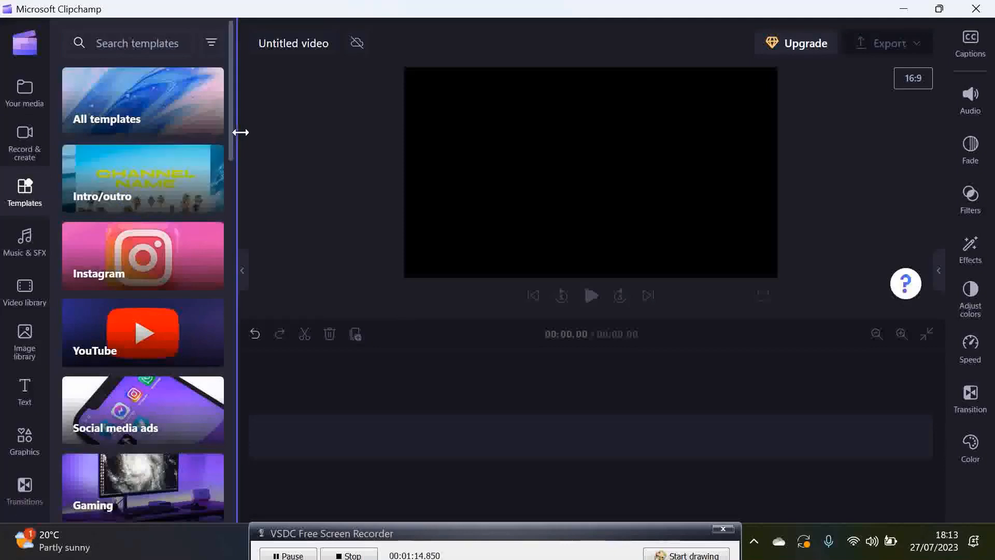
left_click_drag(231, 127, 232, 129)
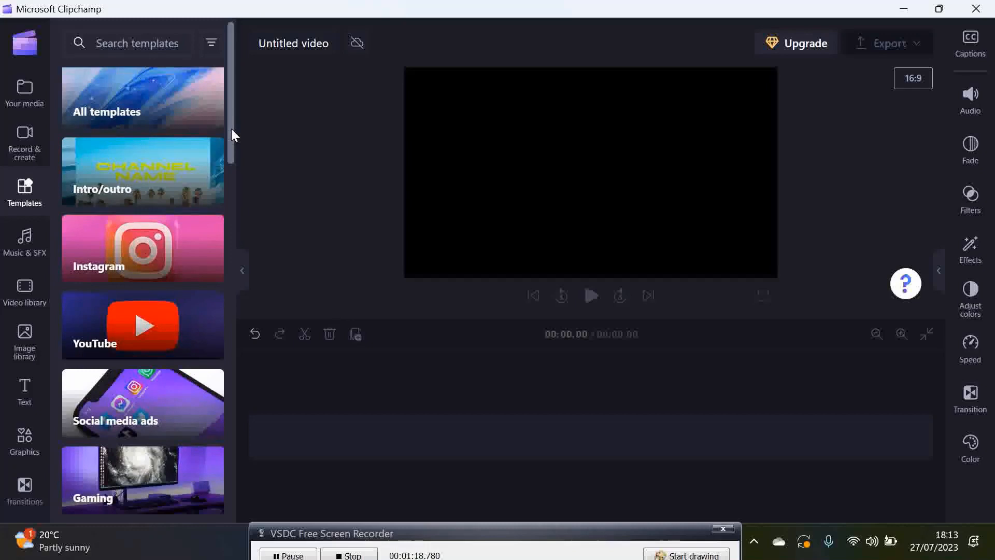
left_click_drag(231, 128, 228, 138)
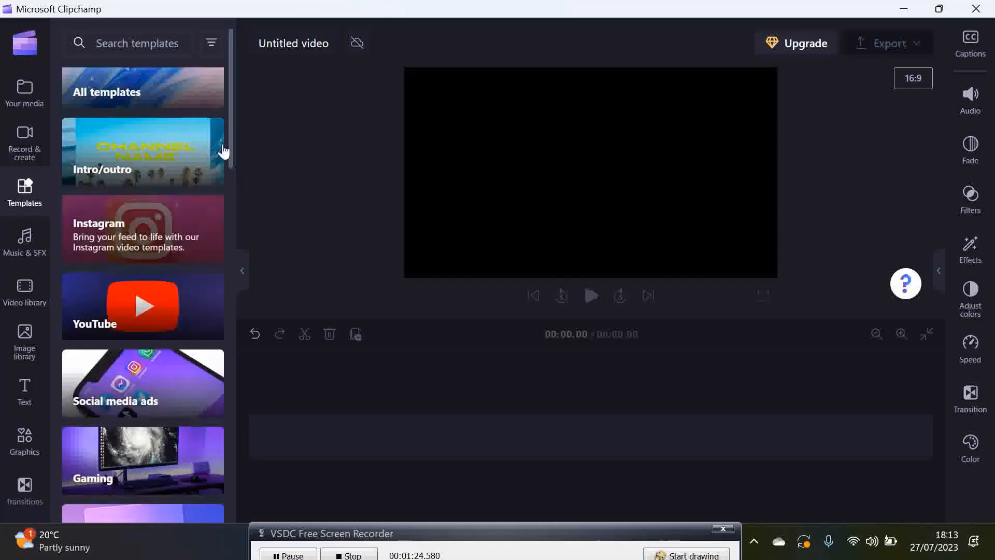
left_click_drag(229, 141, 229, 187)
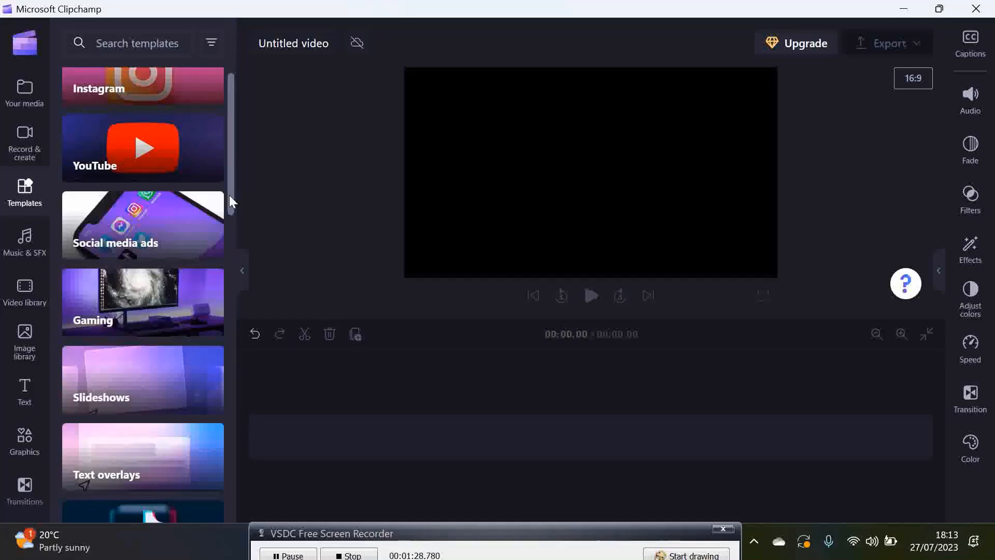
left_click_drag(229, 195, 224, 150)
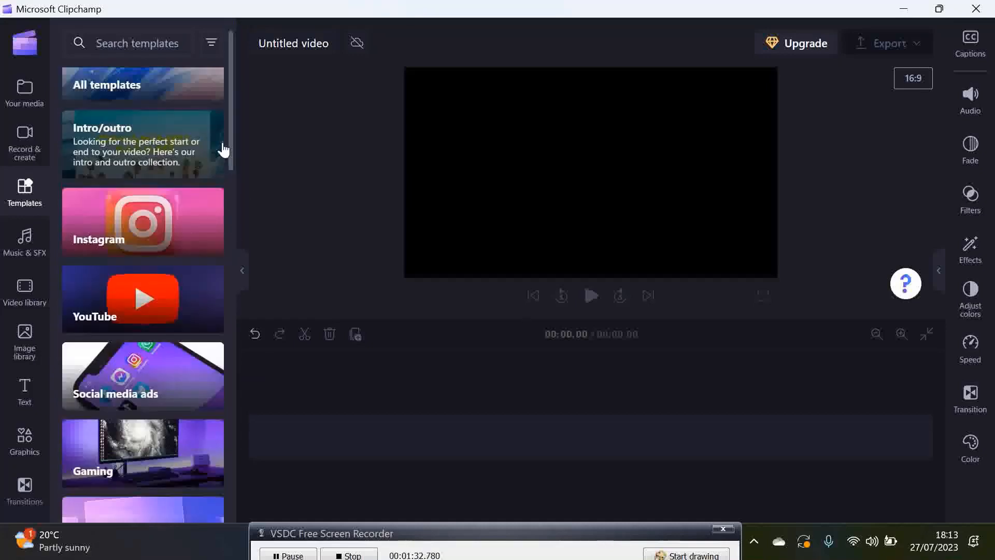
Browse the music and sound effects library, previewing the tracks "In the sky" and "Calm river".
left_click(29, 250)
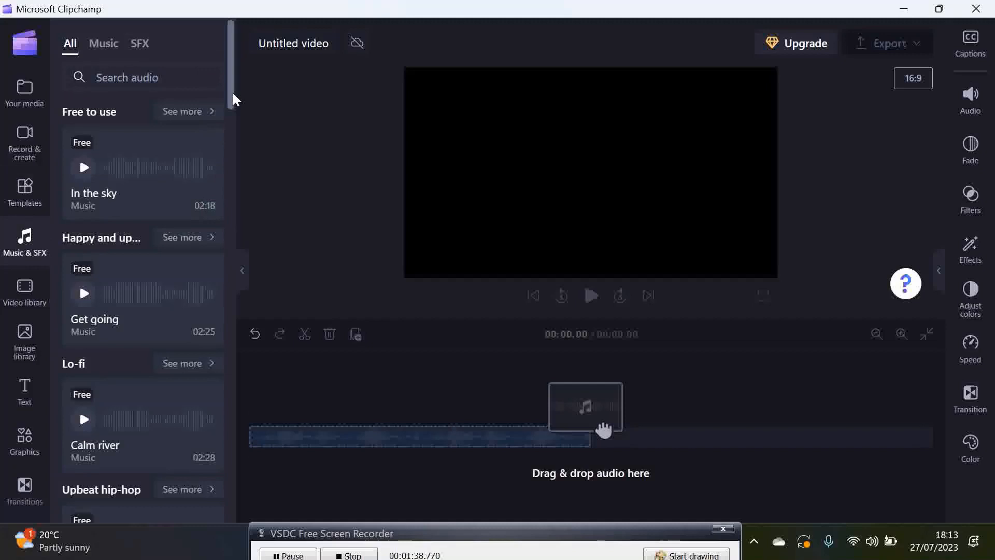
left_click_drag(233, 94, 229, 94)
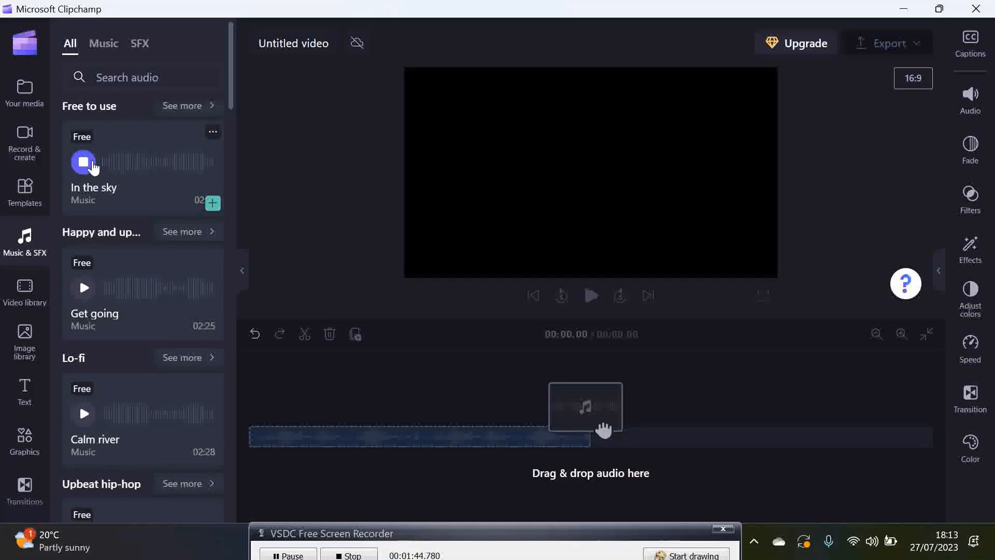
left_click(81, 159)
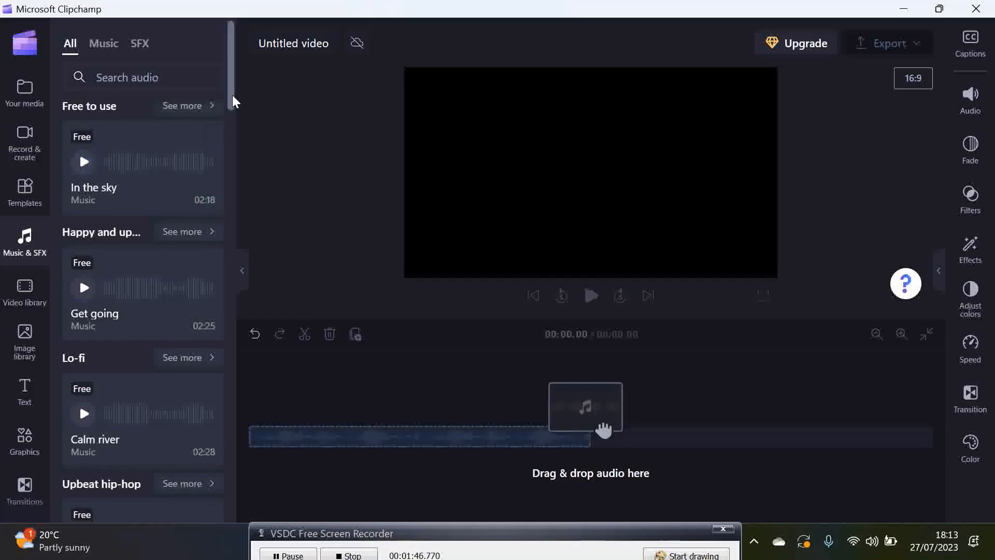
left_click_drag(231, 100, 228, 129)
left_click(84, 250)
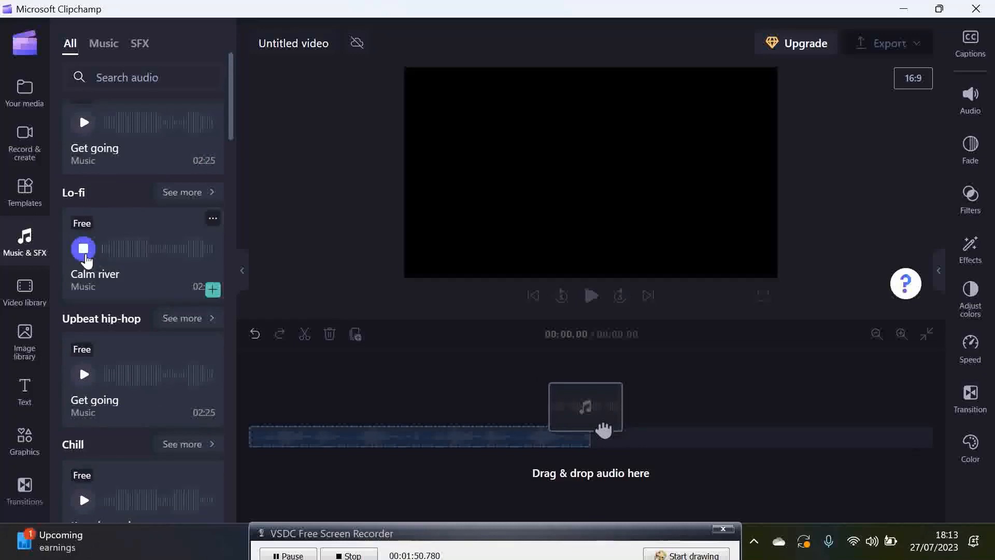
left_click(84, 249)
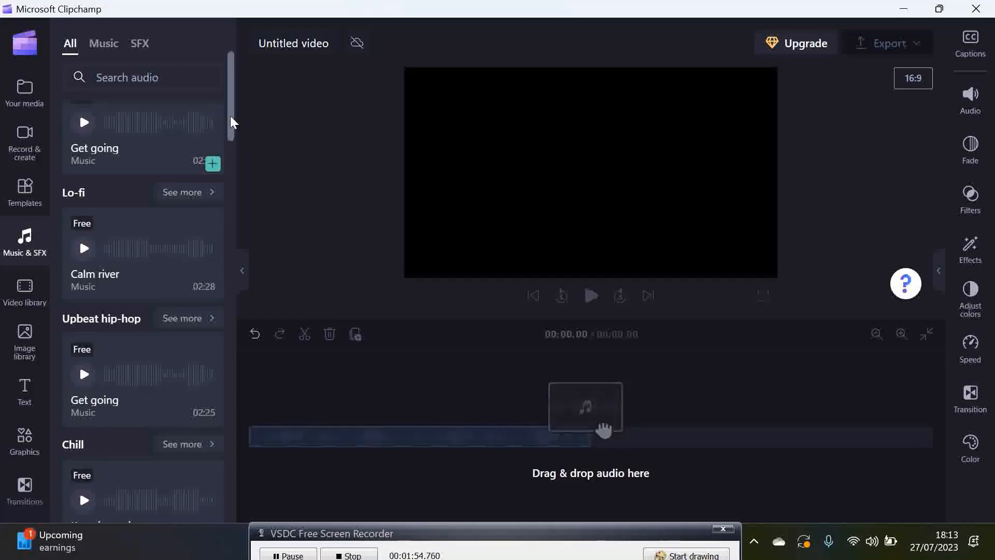
left_click_drag(231, 131, 231, 163)
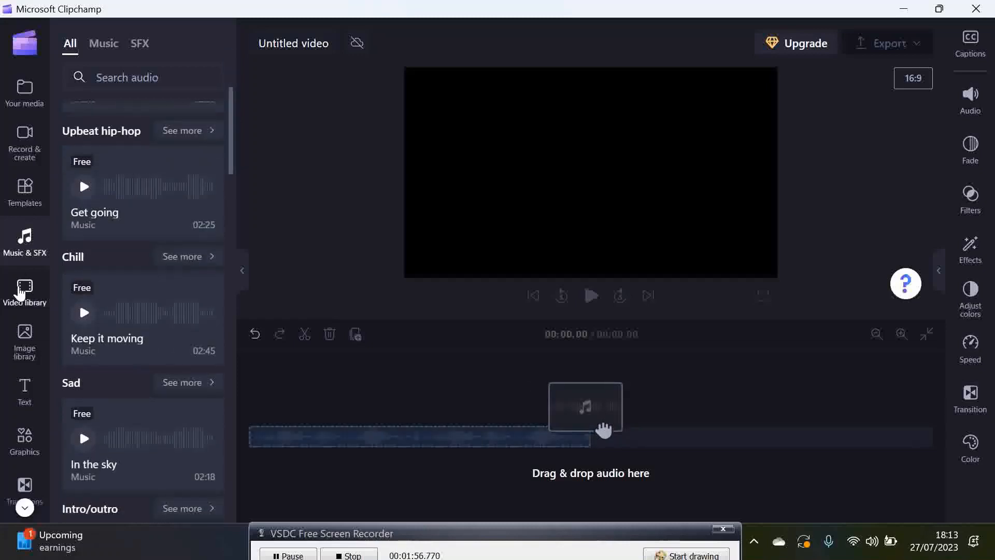
Browse the stock video library, viewing the details of the Subscribe panel 08 clip and the Black background clip.
left_click(21, 291)
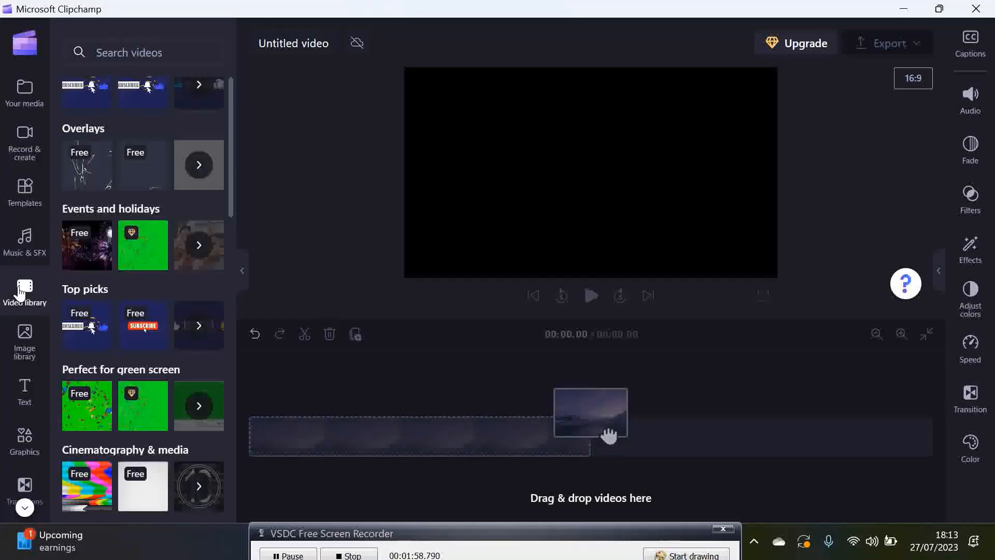
left_click_drag(228, 163, 223, 88)
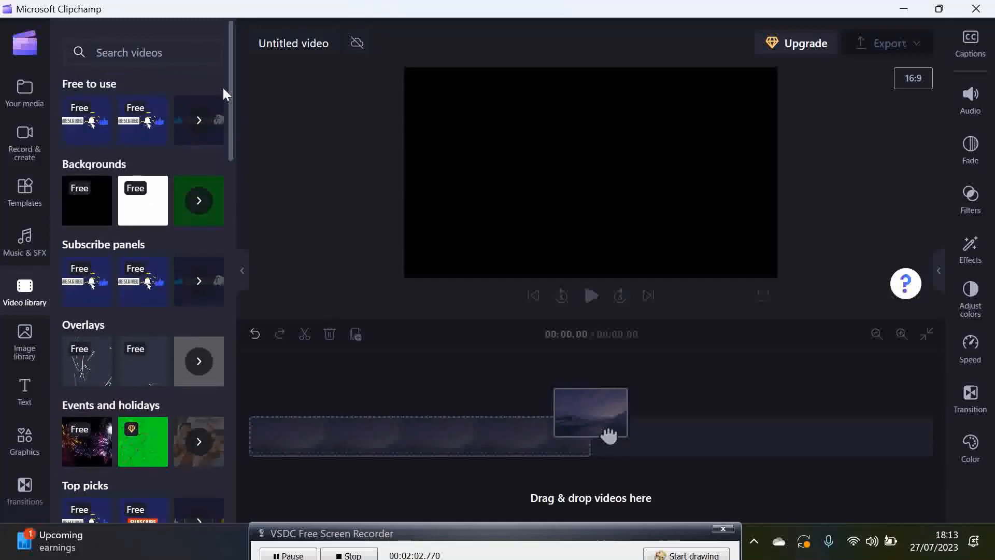
mouse_move(94, 122)
left_click(83, 125)
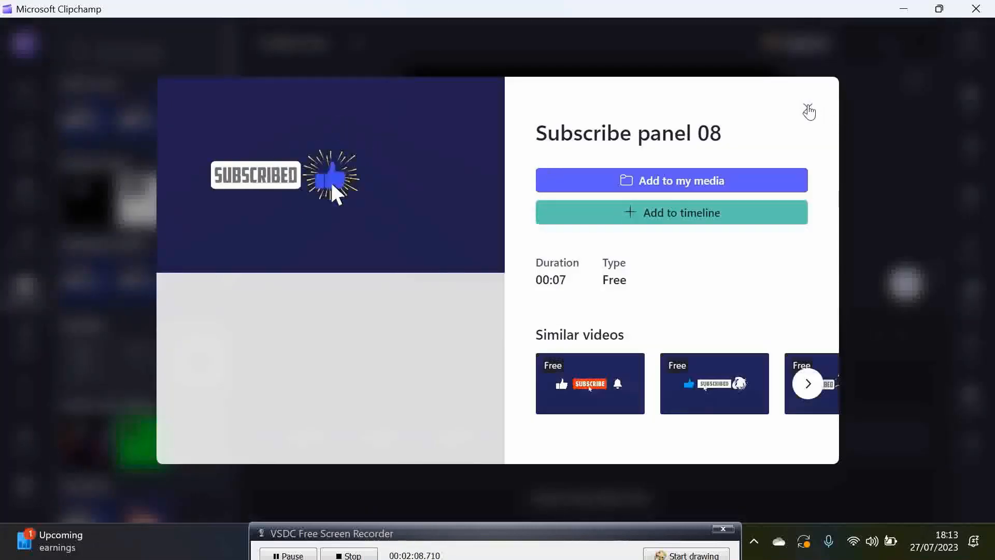
left_click(808, 108)
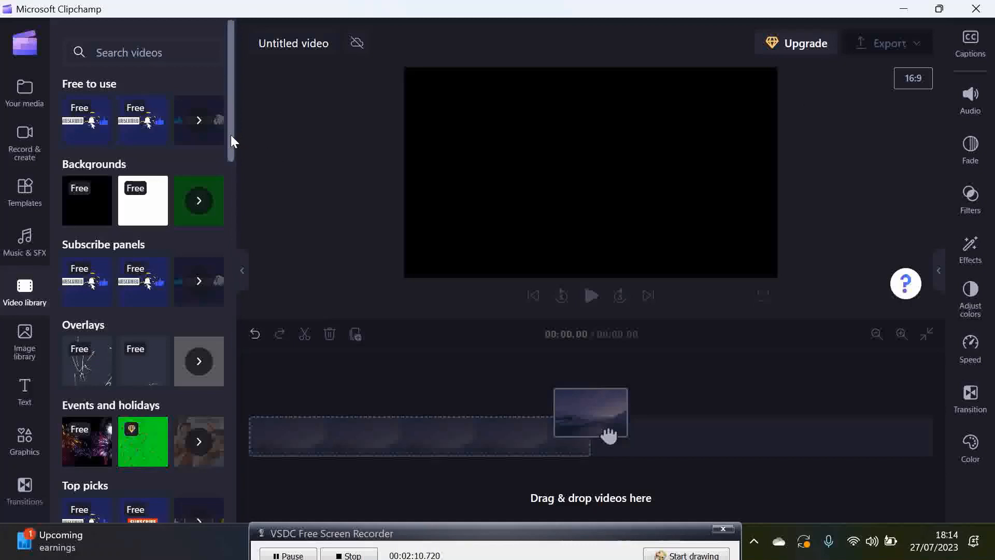
left_click_drag(231, 135, 231, 135)
left_click(85, 192)
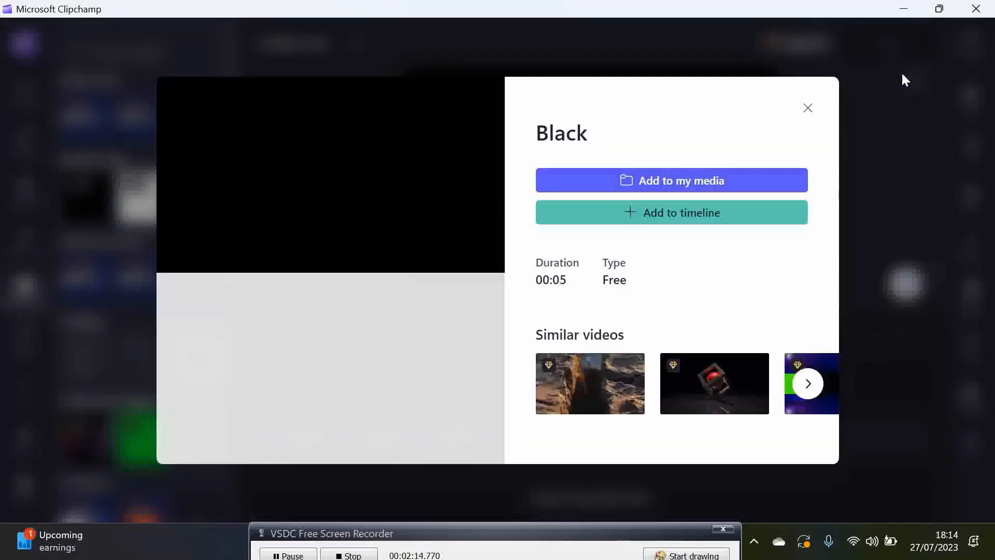
left_click(808, 109)
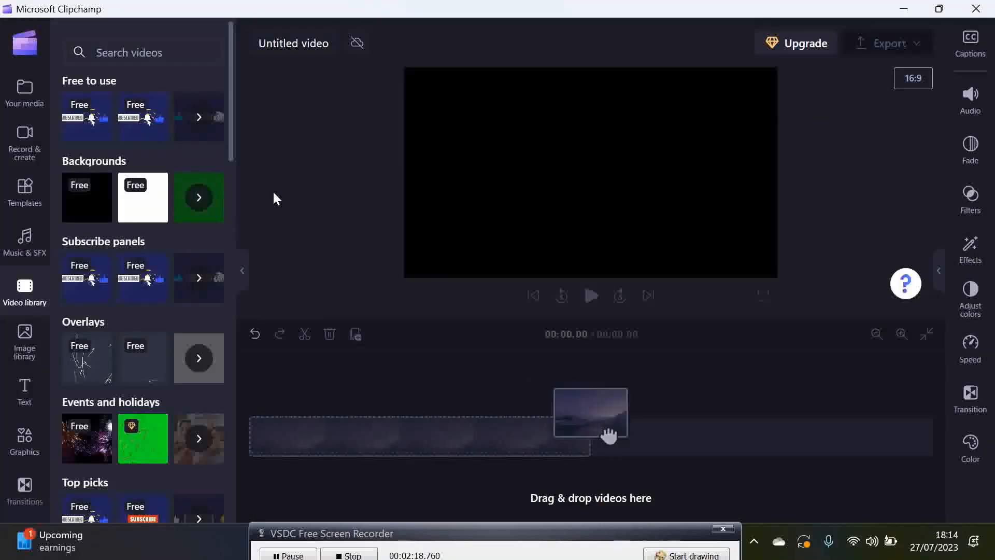
left_click_drag(232, 157, 234, 218)
Browse the stock image library, examining the Video frames and Color backgrounds collections.
left_click(31, 339)
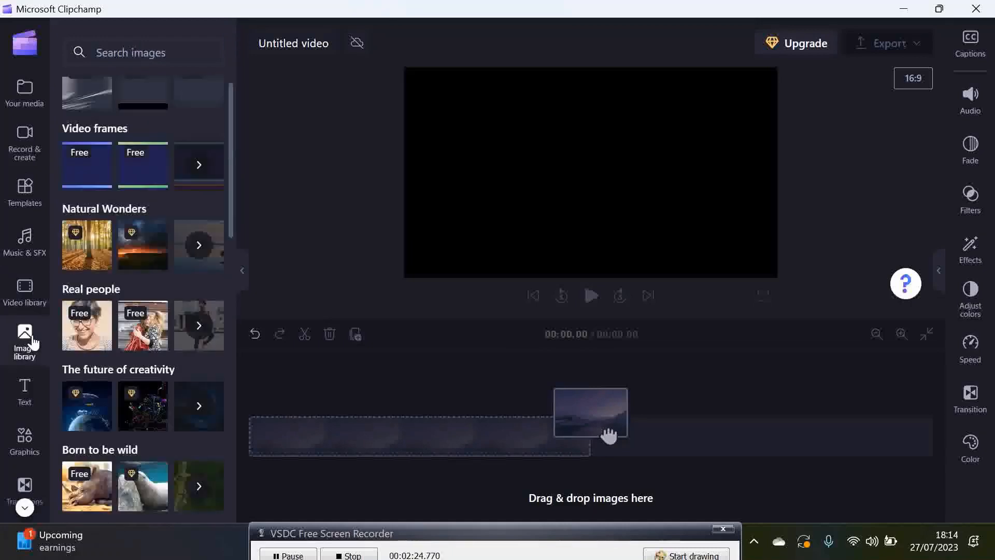
left_click(203, 161)
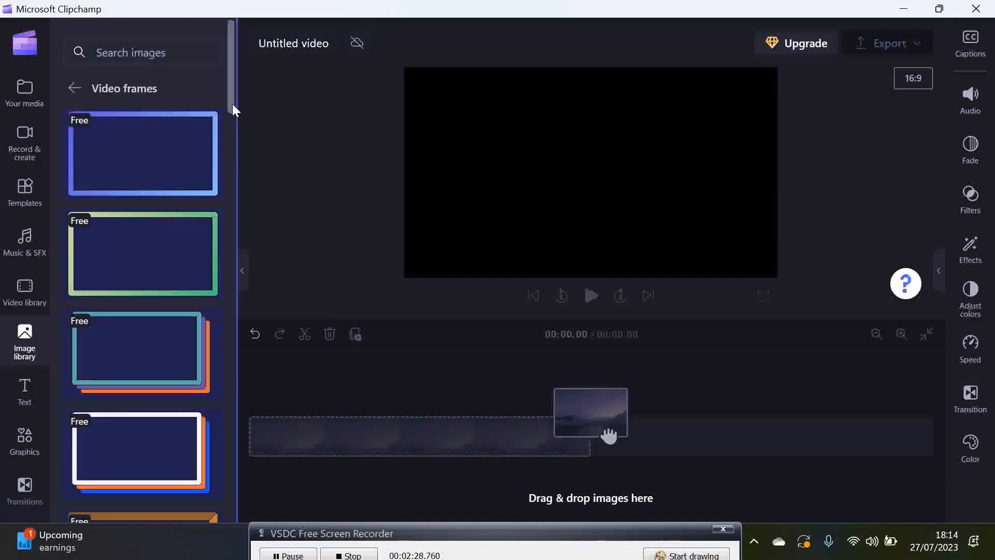
left_click_drag(229, 101, 235, 76)
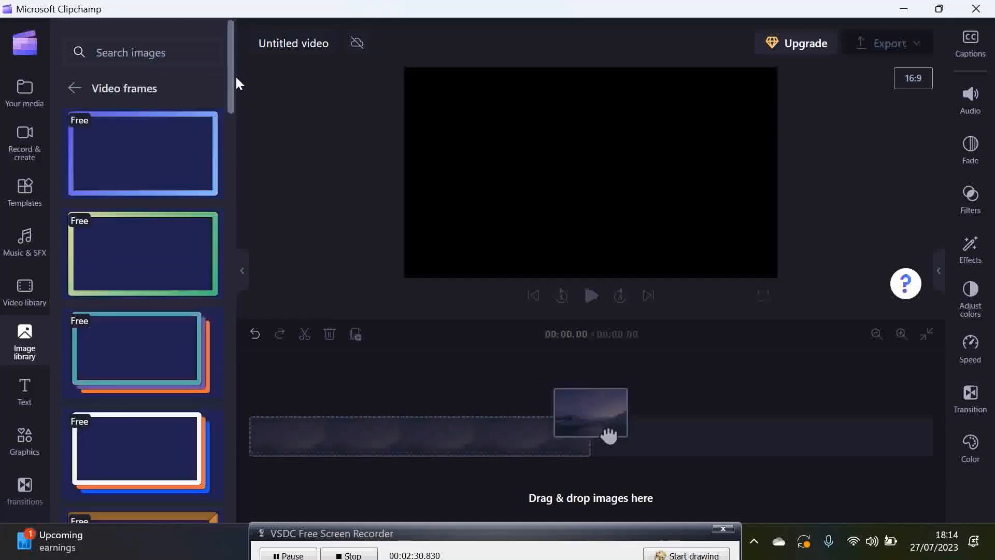
left_click(75, 88)
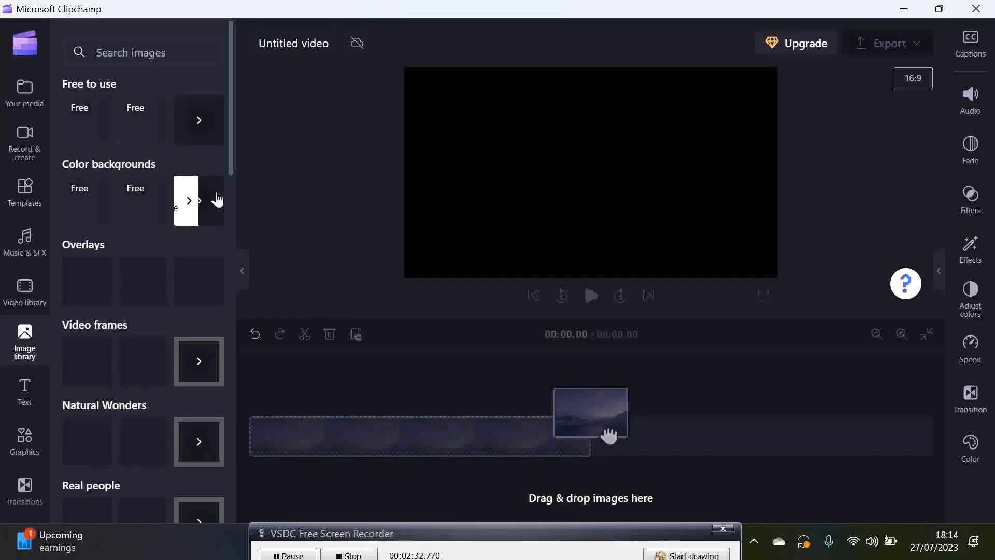
left_click(196, 202)
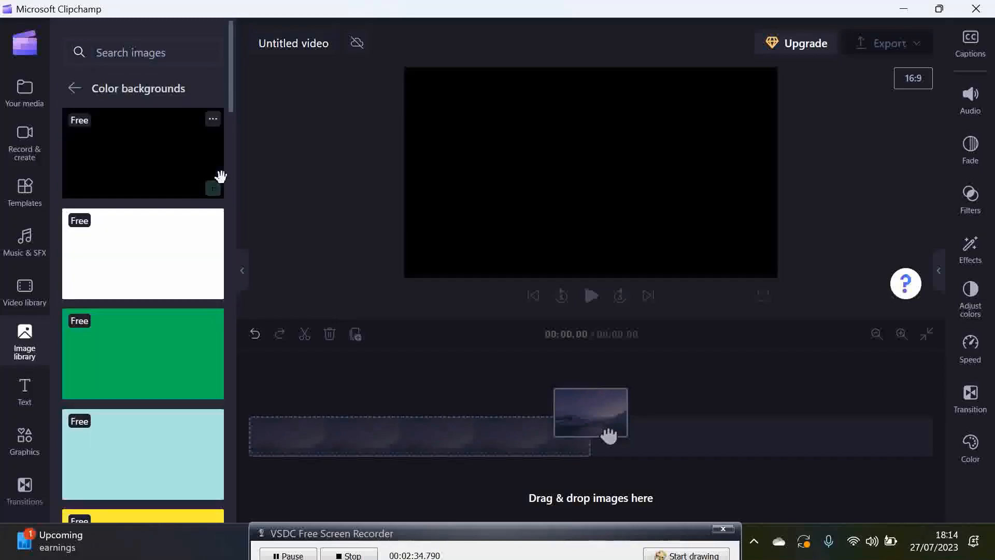
left_click_drag(229, 100, 131, 102)
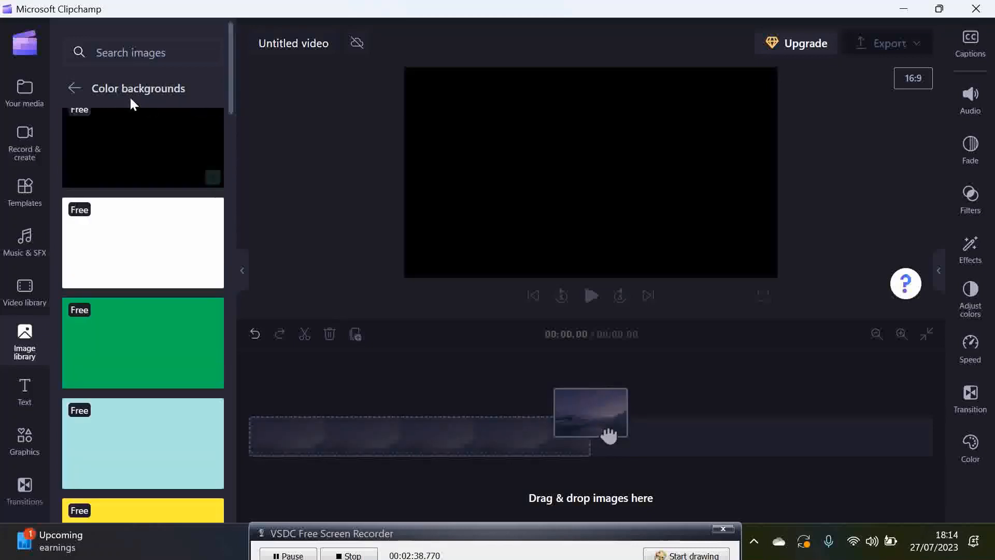
left_click(77, 94)
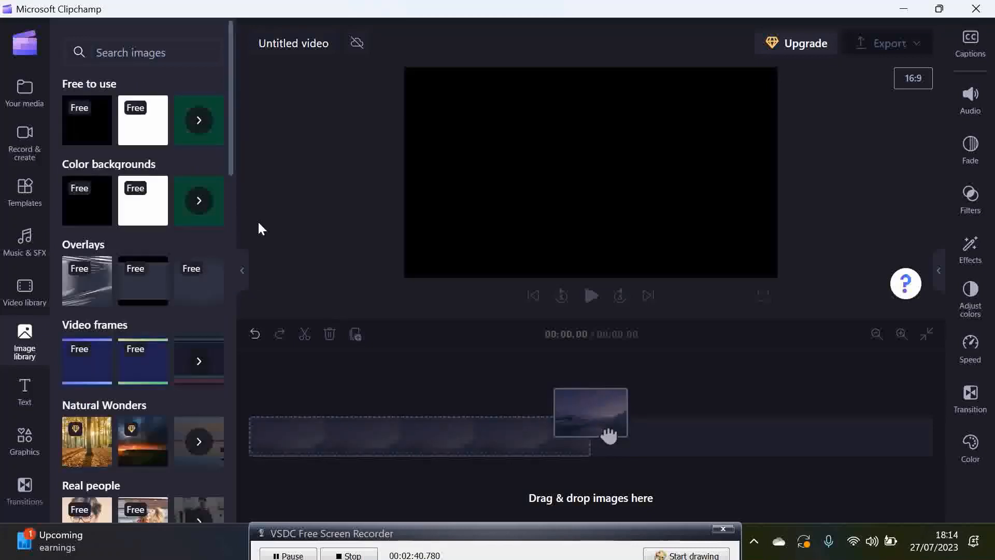
Browse the Real people collection in the stock image library and return to the collection overview.
left_click_drag(228, 132, 226, 179)
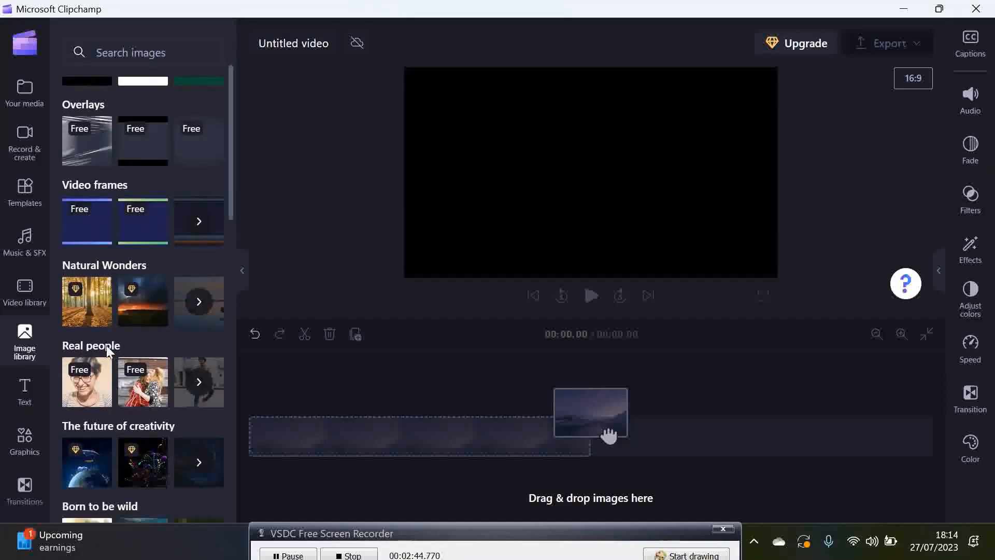
left_click(195, 377)
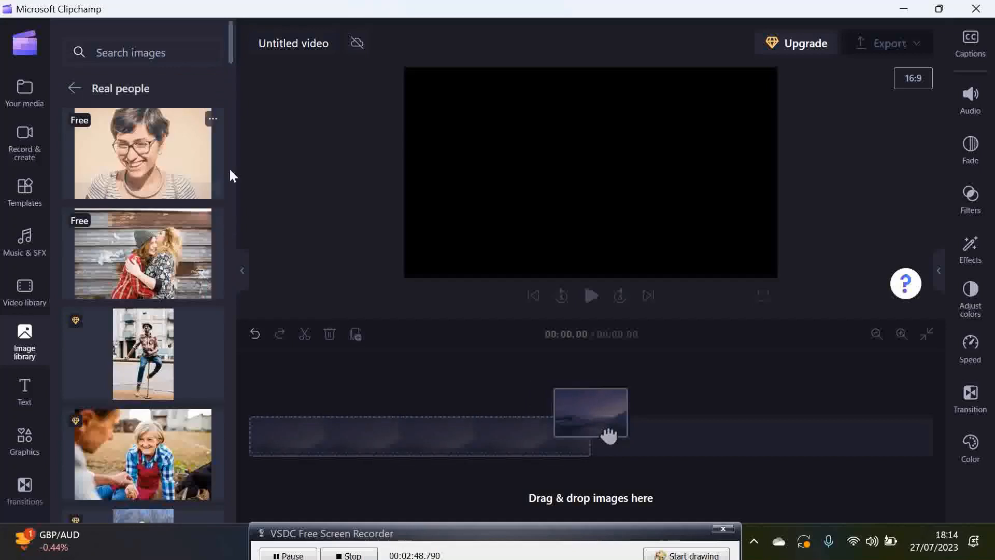
mouse_move(233, 51)
left_mouse_down()
mouse_move(228, 117)
mouse_move(233, 60)
left_mouse_up()
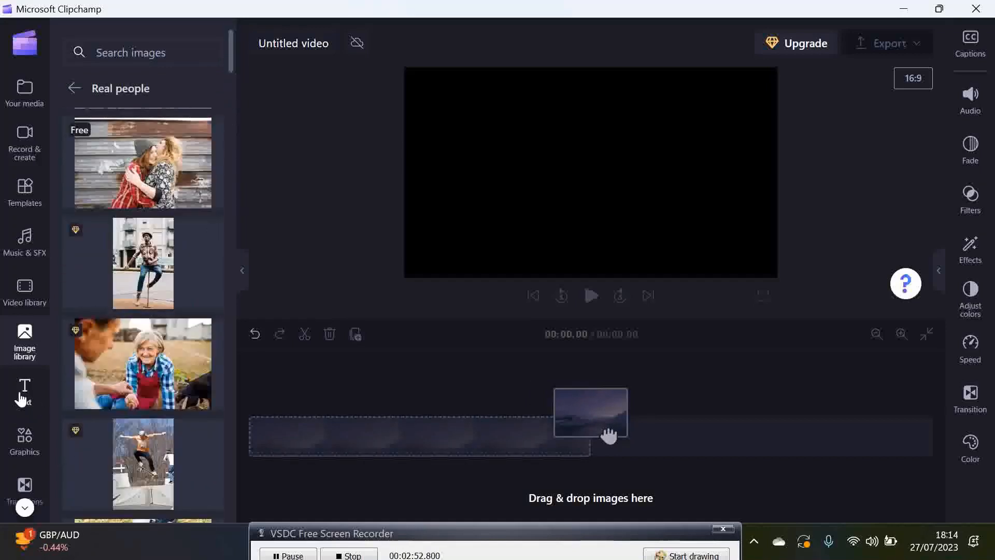
left_click(83, 89)
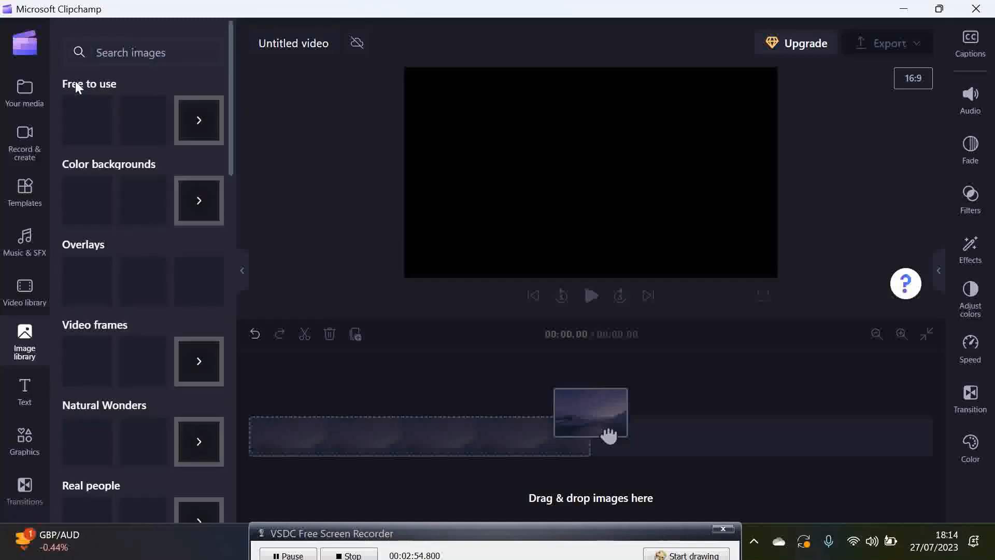
Browse the available text styles, from the plain and Title styles down to the Two Line styles.
left_click(25, 400)
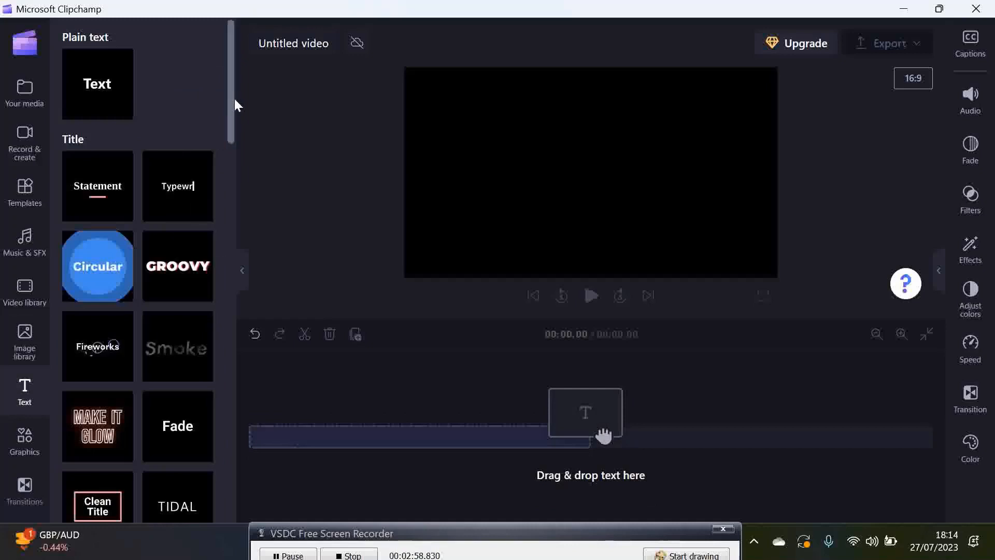
left_click_drag(231, 99, 212, 211)
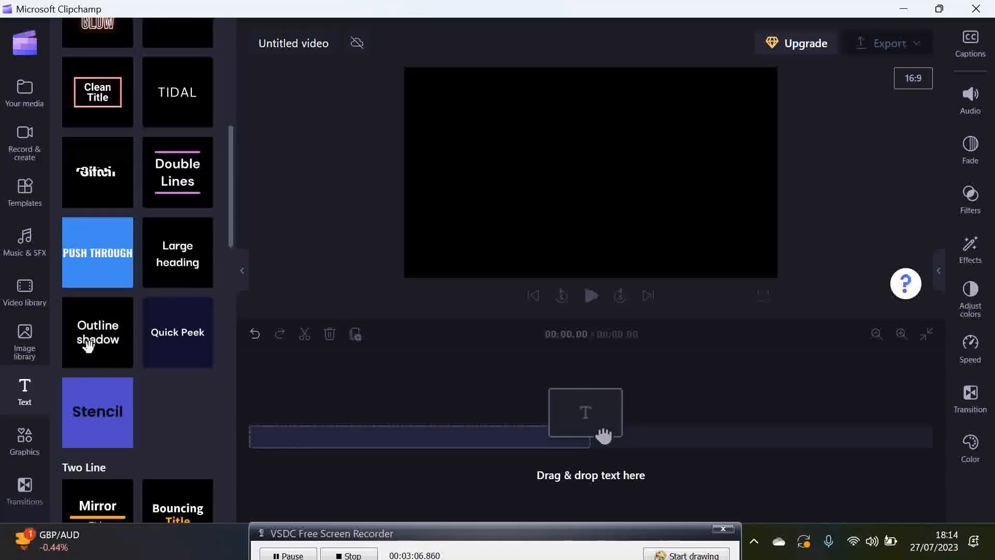
left_click_drag(231, 233, 230, 267)
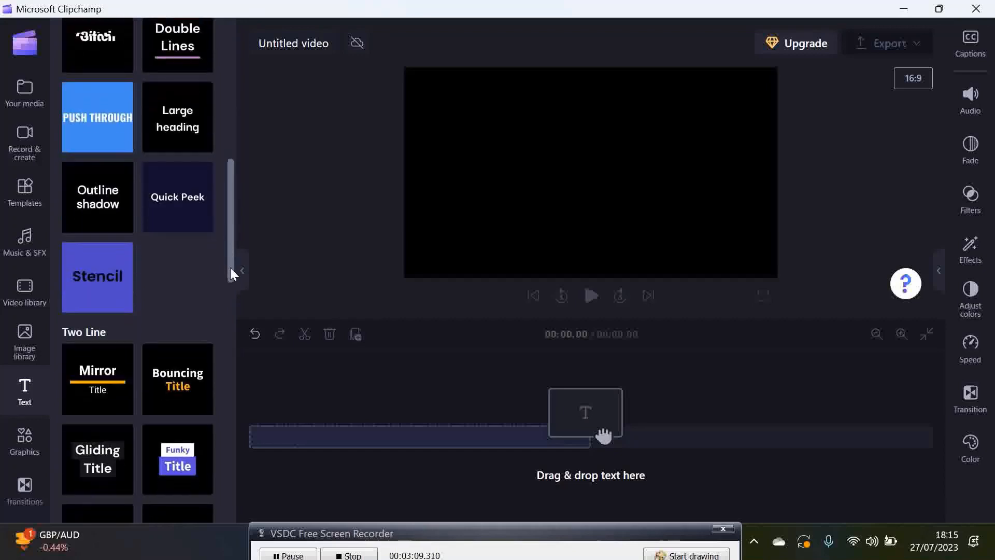
Browse the Stickers and Backgrounds collections in the graphics library.
left_click(26, 451)
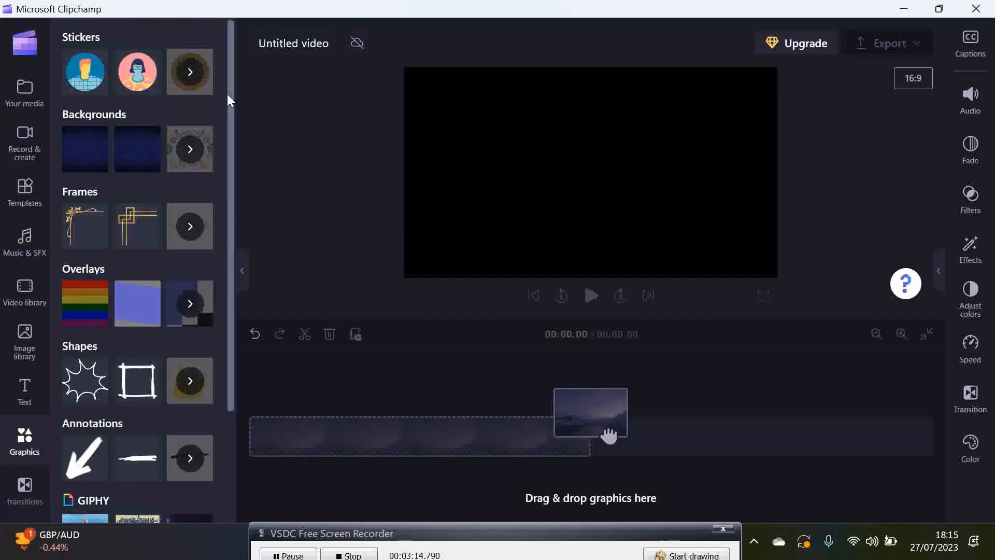
left_click(197, 75)
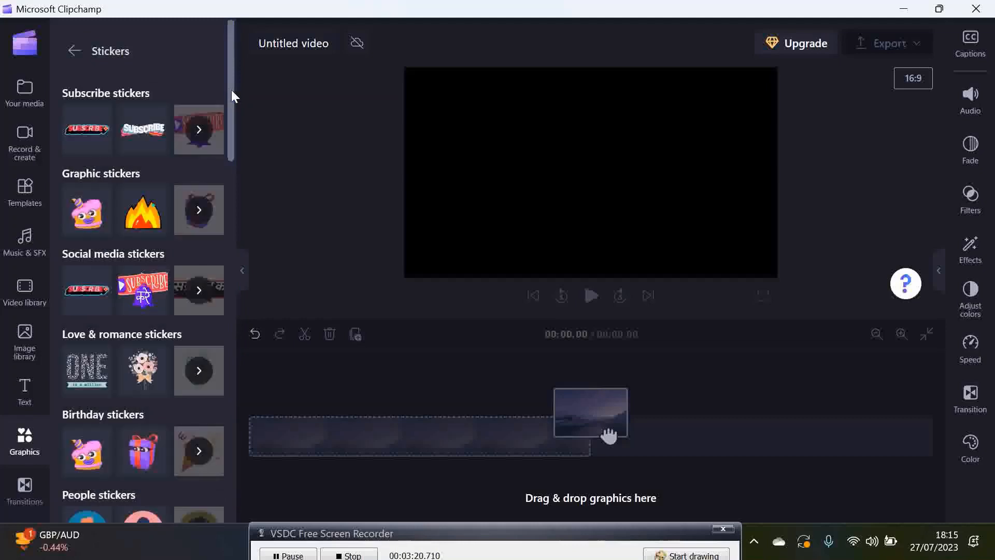
mouse_move(231, 90)
left_mouse_down()
mouse_move(226, 295)
mouse_move(228, 78)
left_mouse_up()
left_click(73, 51)
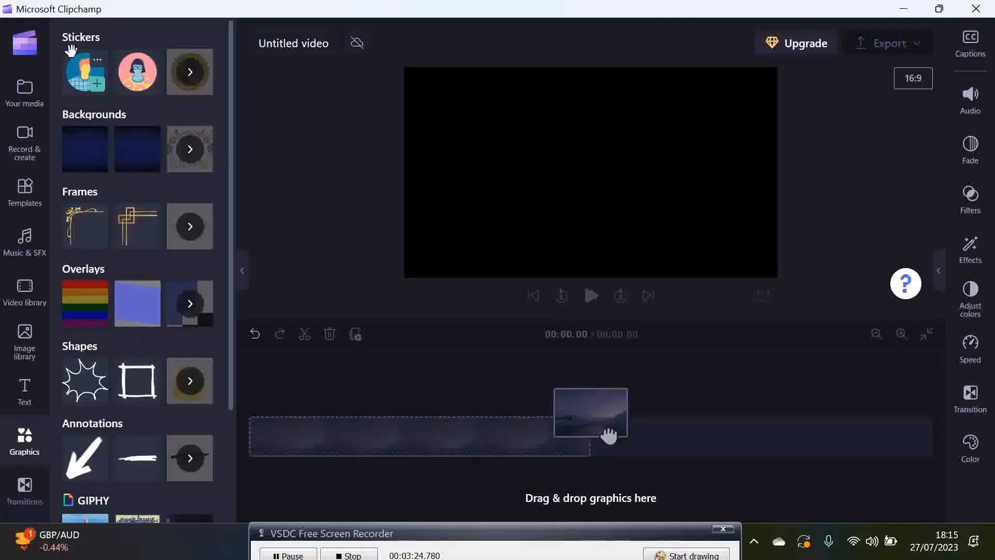
left_click(190, 148)
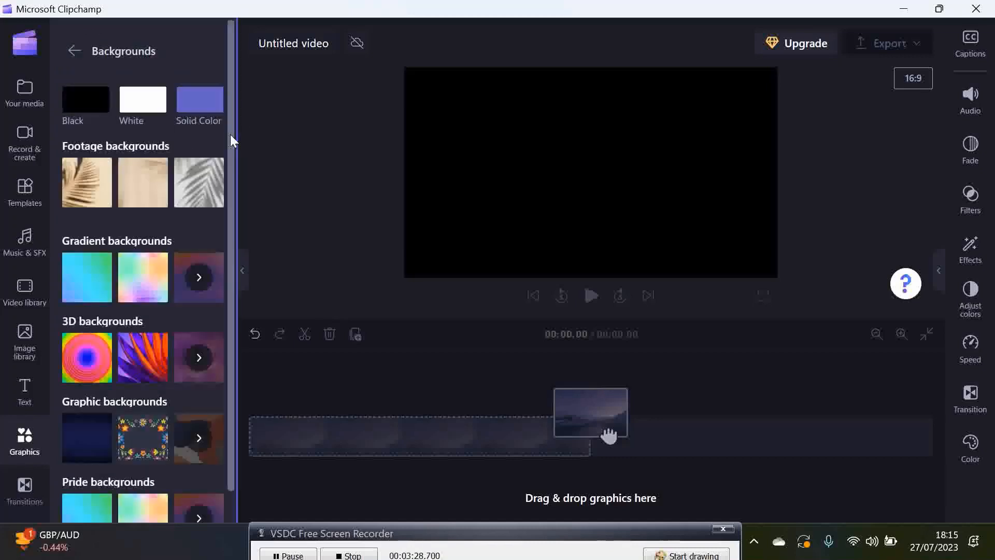
left_click_drag(228, 162, 226, 79)
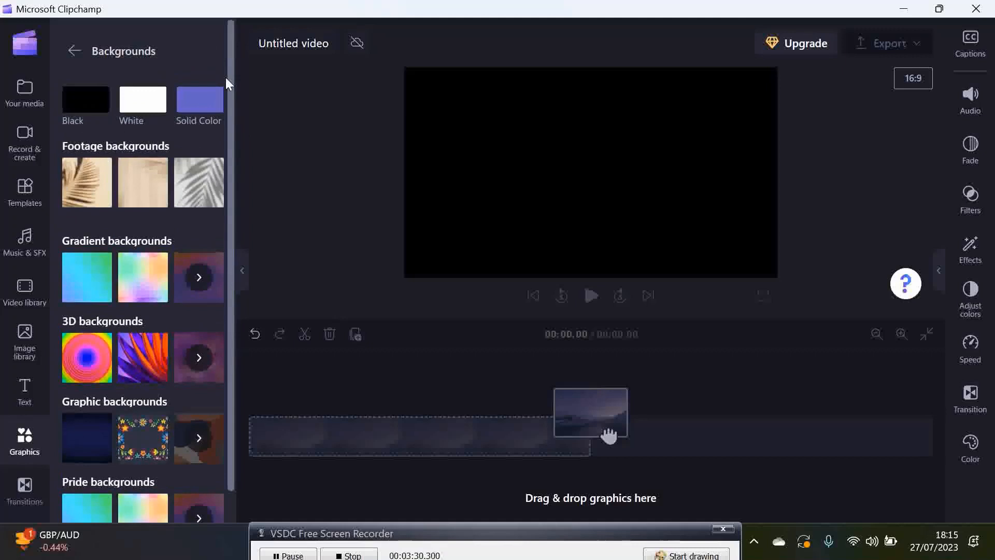
left_click(73, 52)
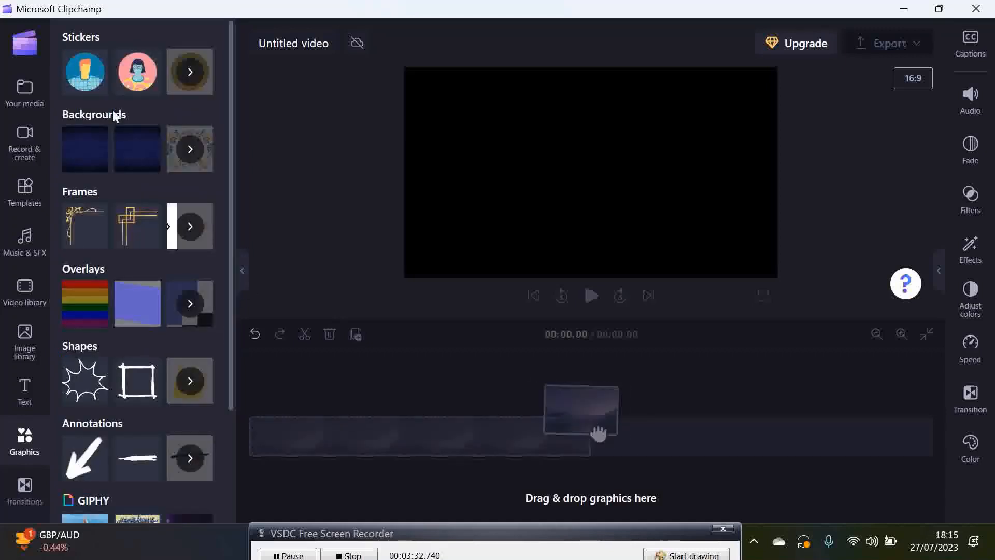
Browse the Frames and Shapes collections in the graphics library.
left_click(190, 221)
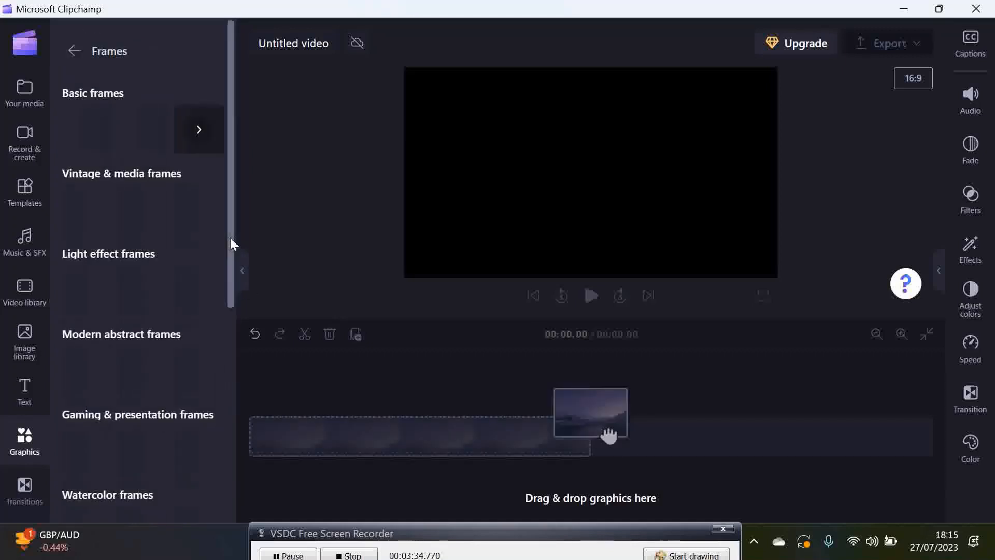
left_click_drag(234, 238, 223, 164)
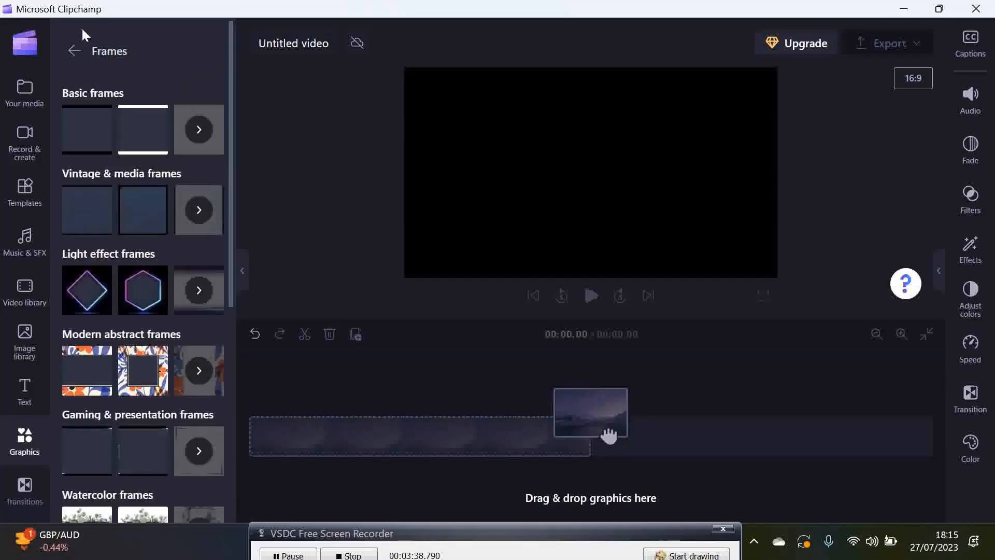
left_click(74, 50)
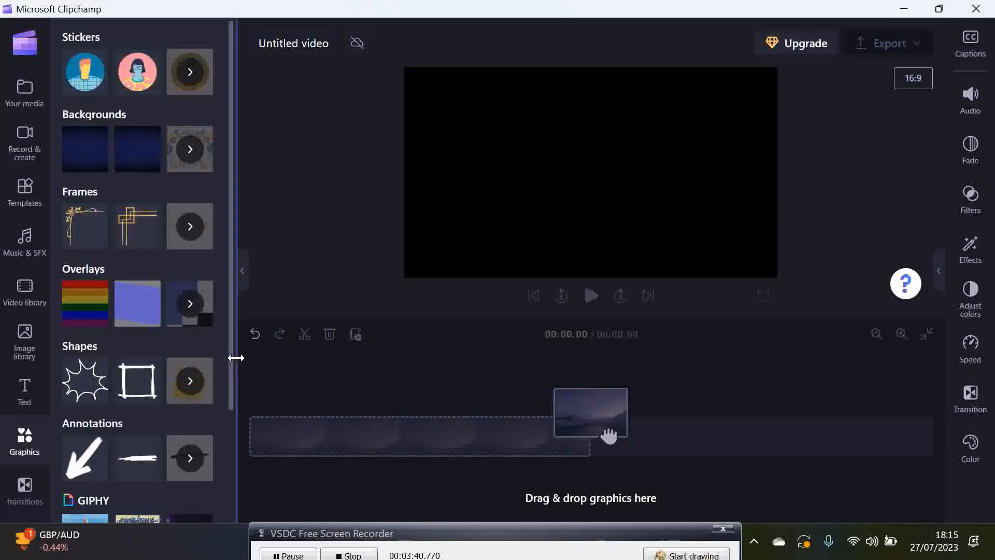
left_click(198, 376)
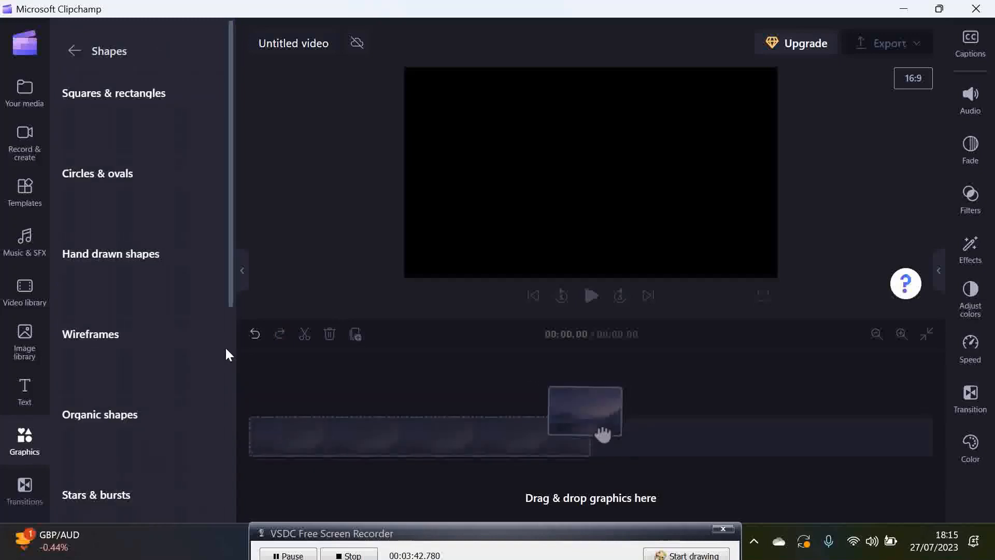
left_click_drag(231, 231, 224, 449)
left_click_drag(220, 384, 231, 213)
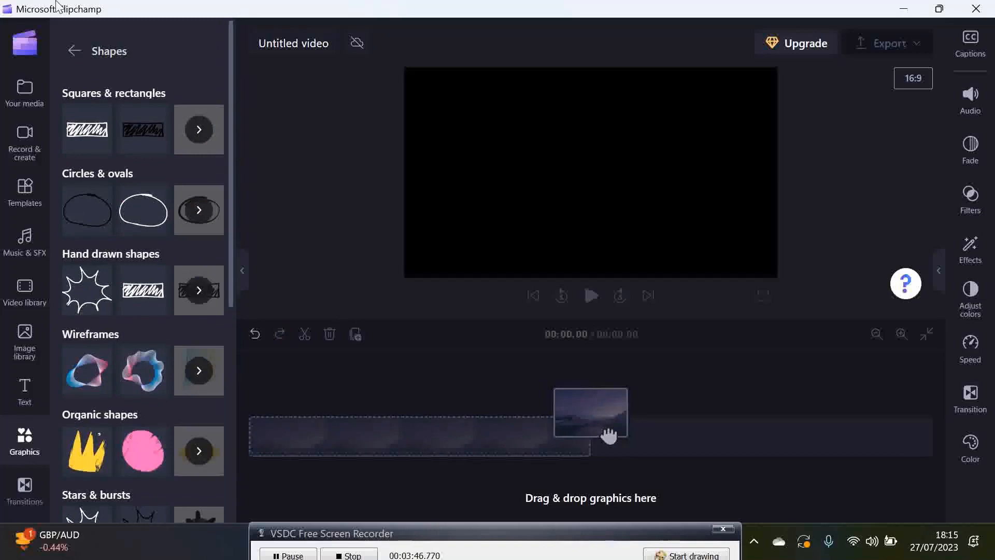
left_click(73, 50)
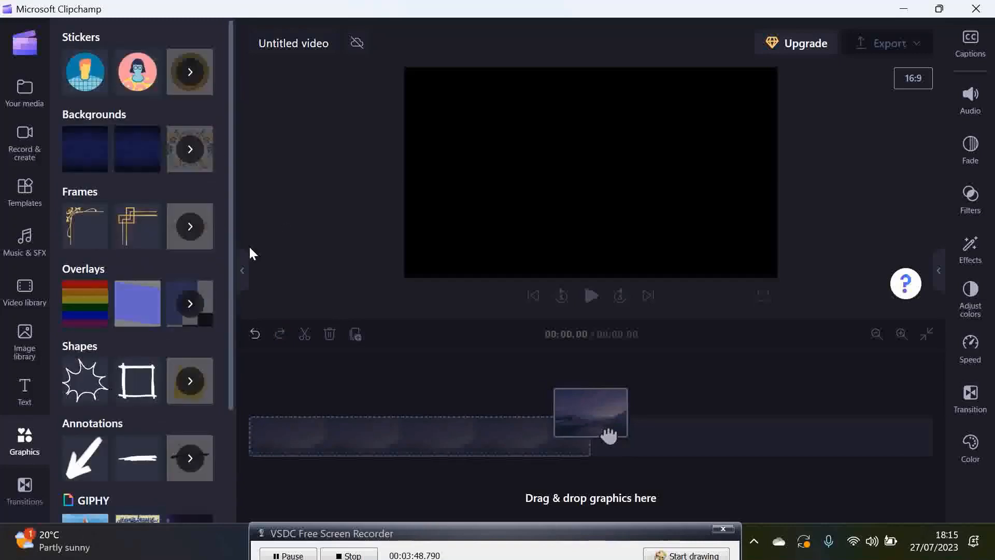
left_click_drag(232, 253, 241, 220)
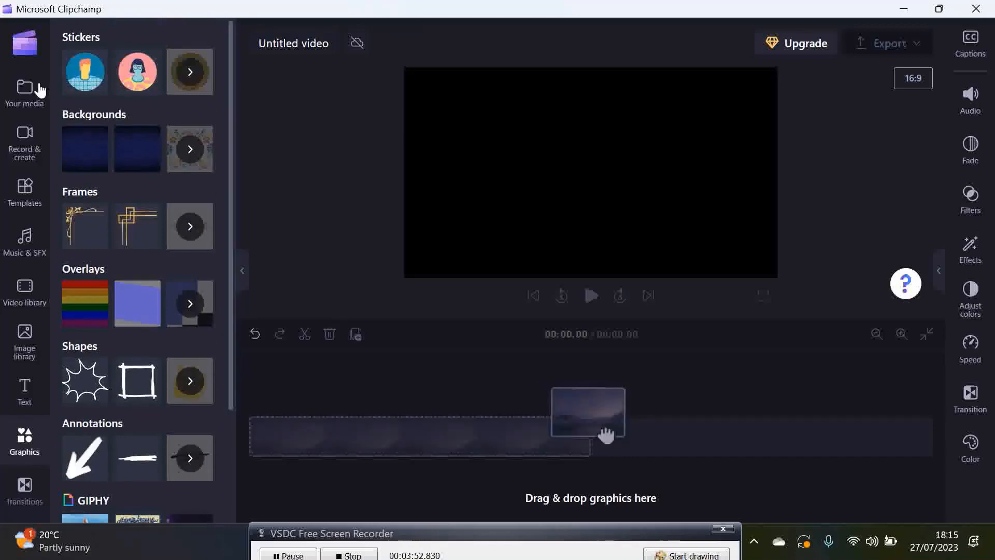
left_click(28, 99)
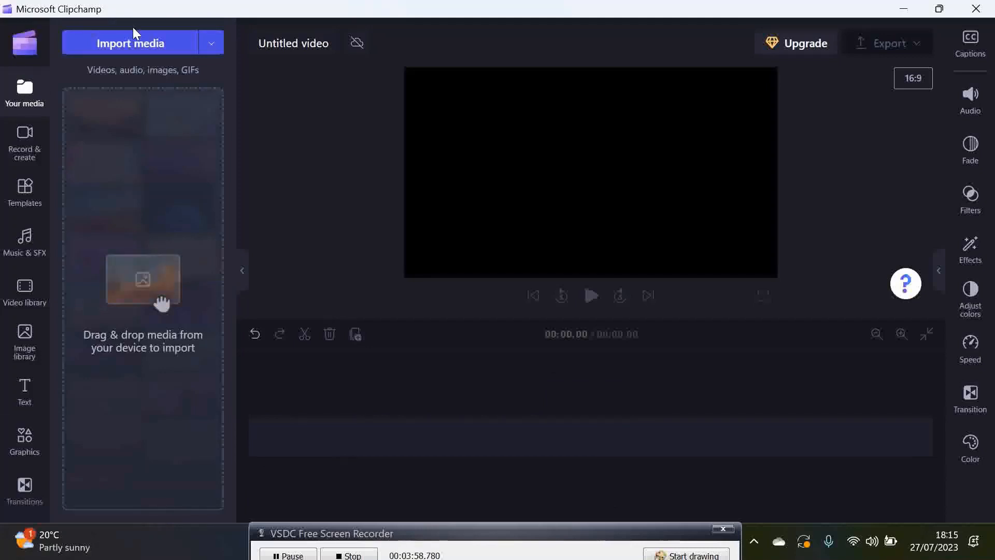
left_click(134, 47)
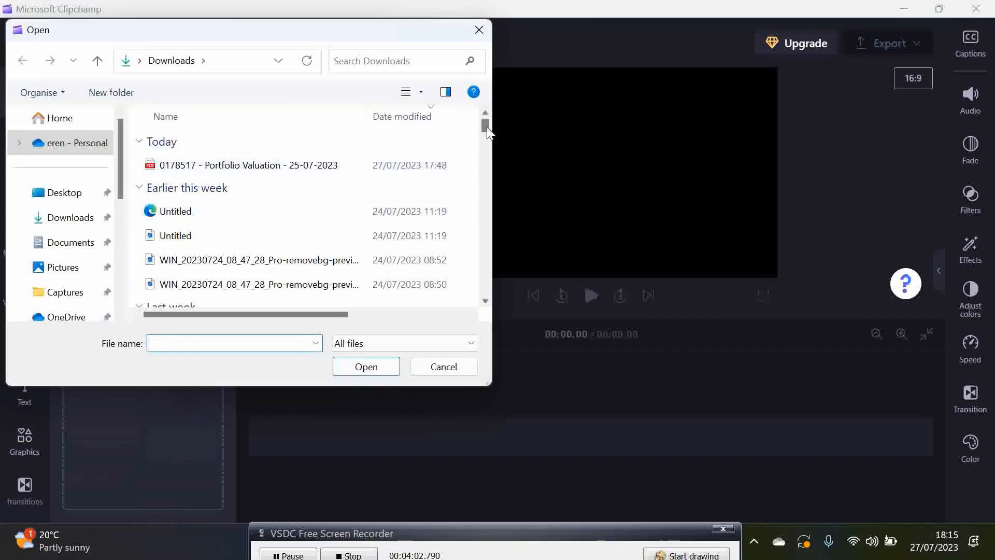
scroll(486, 132, "down", 4)
left_click_drag(486, 131, 483, 129)
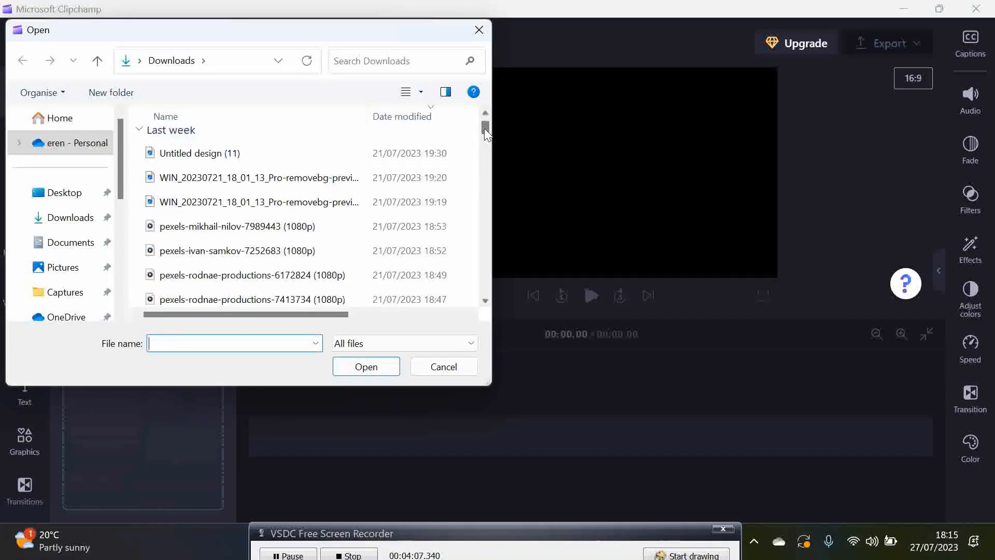
left_click(216, 228)
left_click(376, 369)
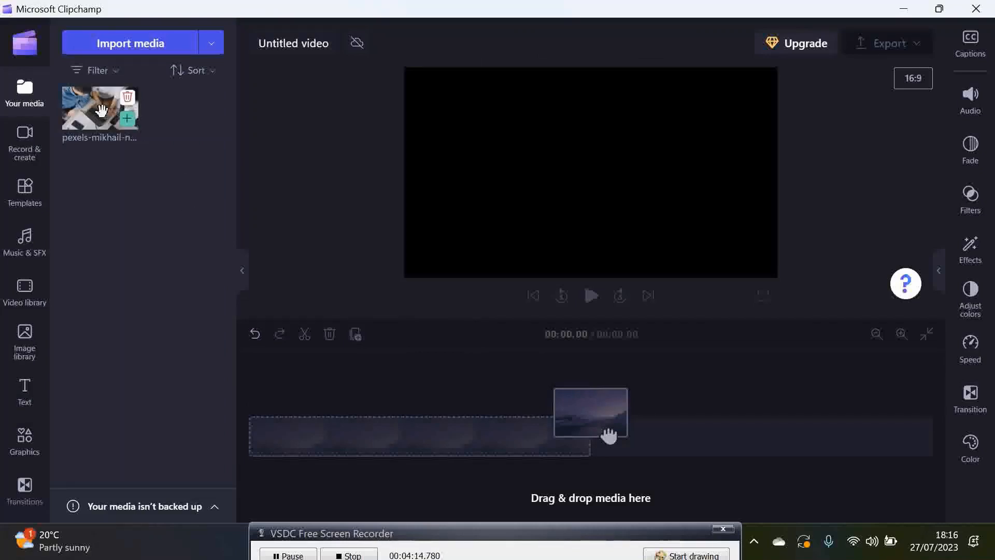
Place the imported video clip at the start of the timeline and preview its first few seconds.
left_click_drag(100, 107, 293, 419)
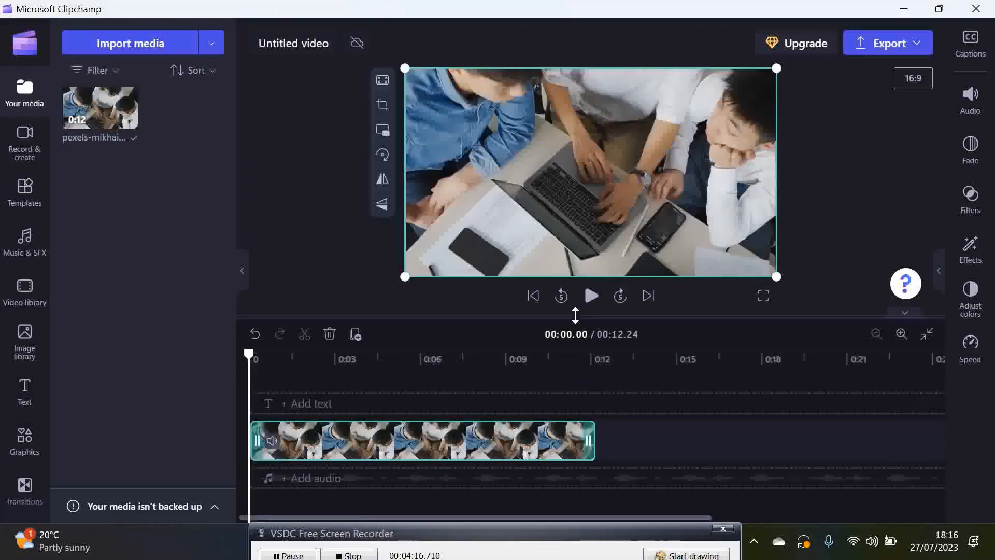
left_click(592, 297)
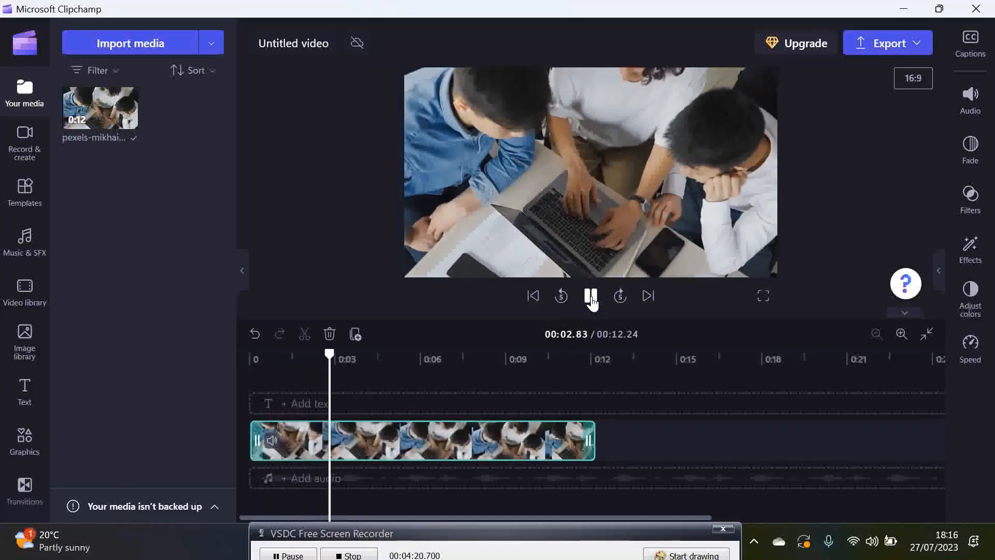
left_click(591, 297)
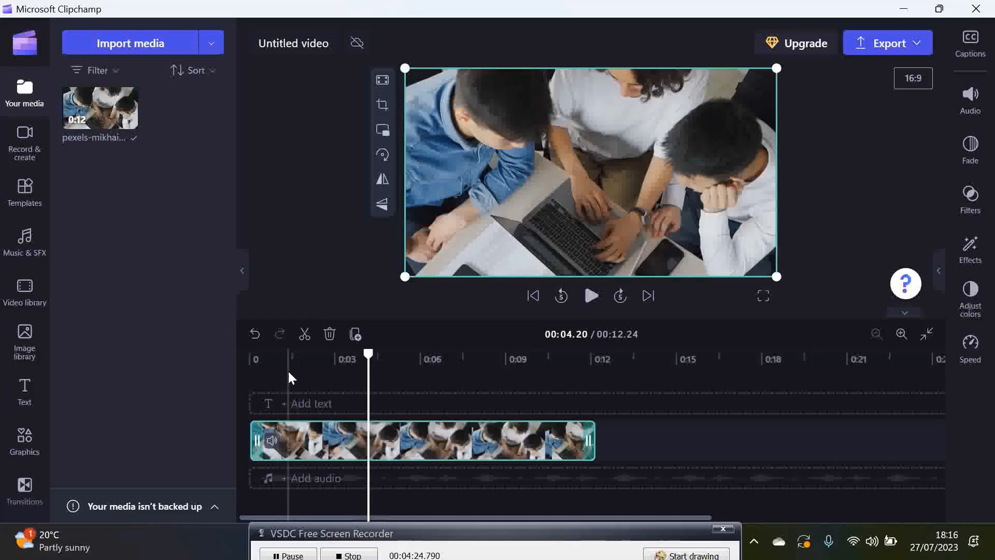
Add a Fade title to the text track above the video clip, starting at 2.13 seconds.
left_click(309, 403)
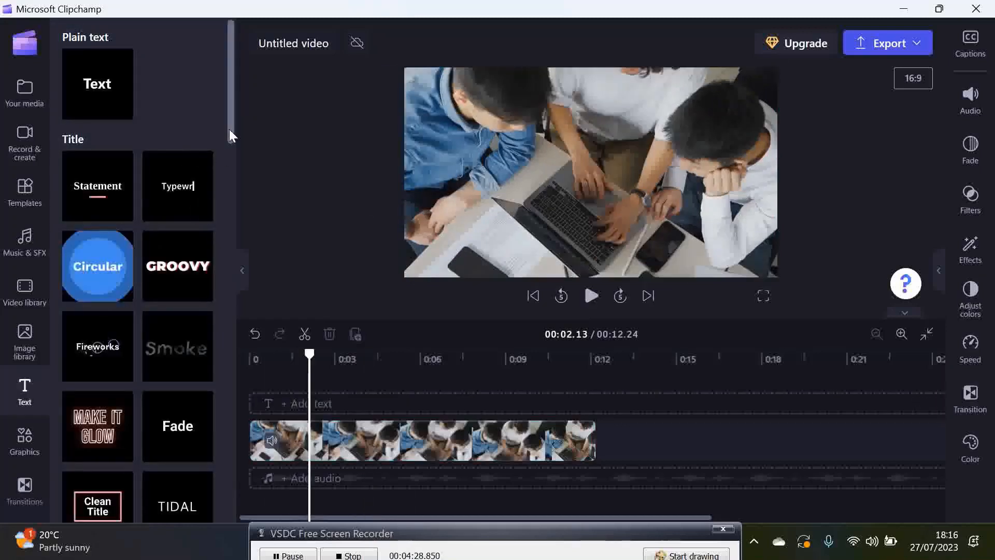
left_click_drag(229, 129, 229, 138)
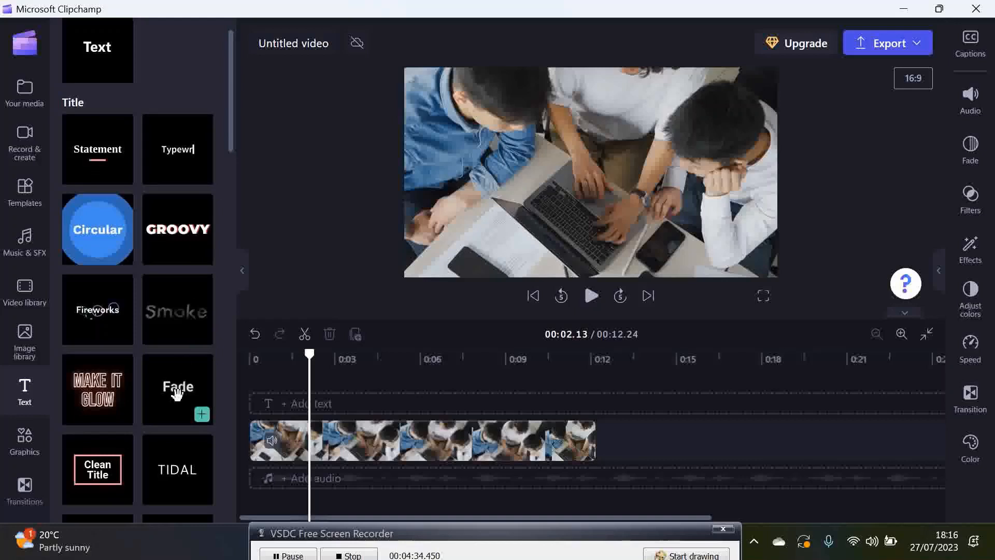
left_click(202, 414)
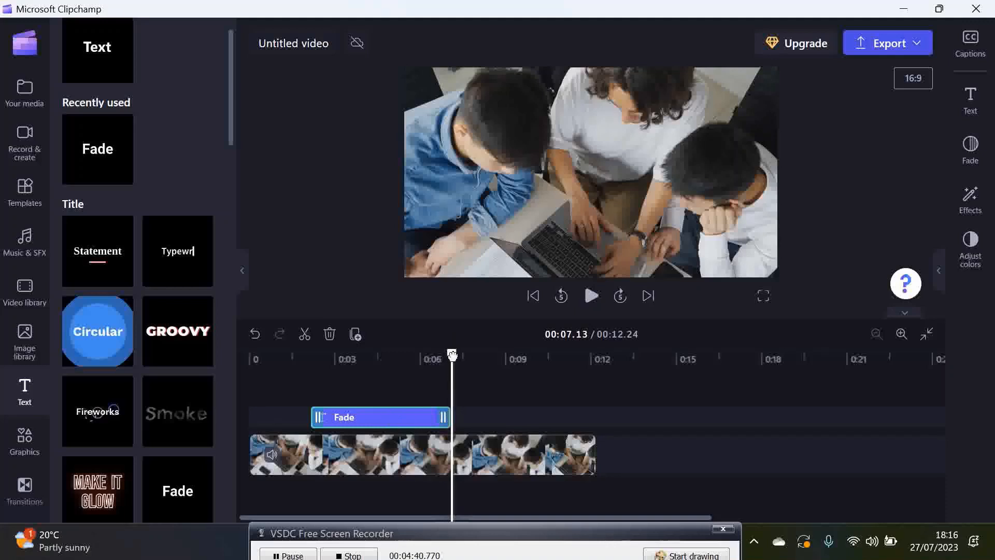
Preview the video from just before the Fade title, and return the playhead to the start of the timeline.
left_click_drag(366, 380, 300, 379)
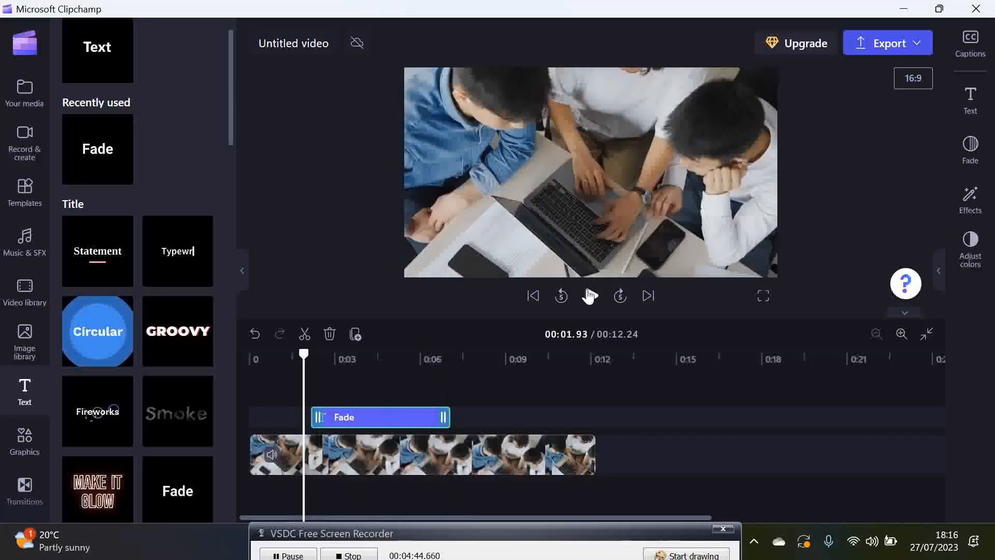
left_click(588, 295)
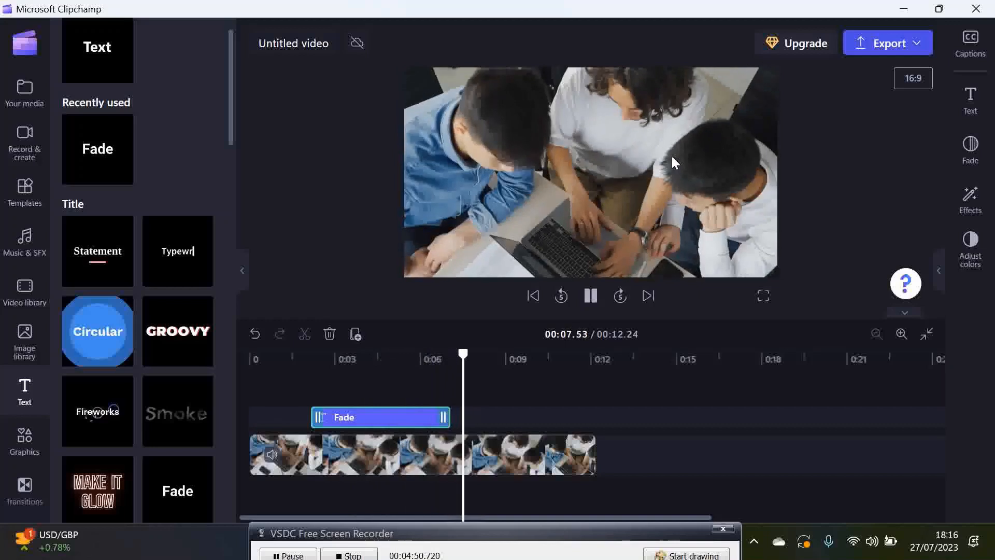
left_click(591, 296)
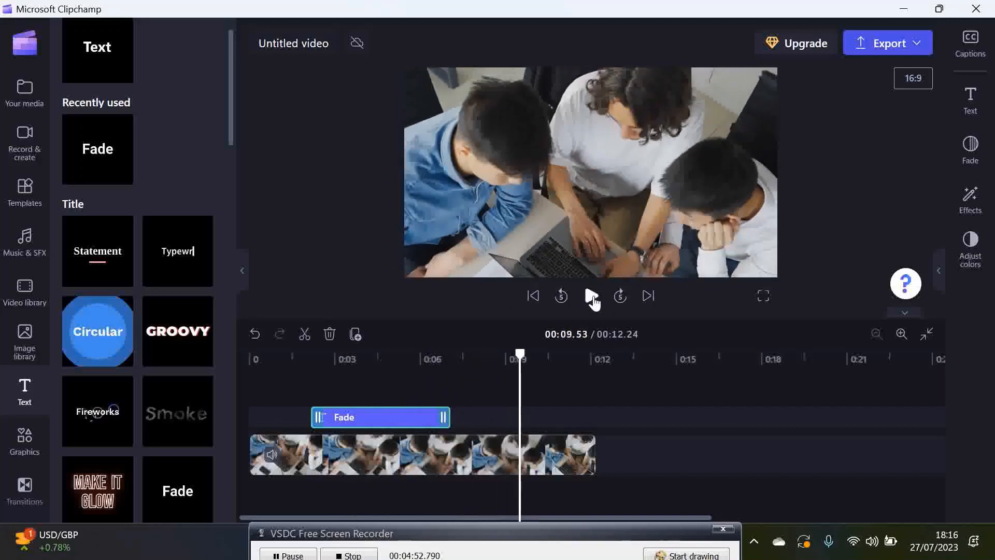
left_click(405, 362)
left_click_drag(405, 363, 251, 372)
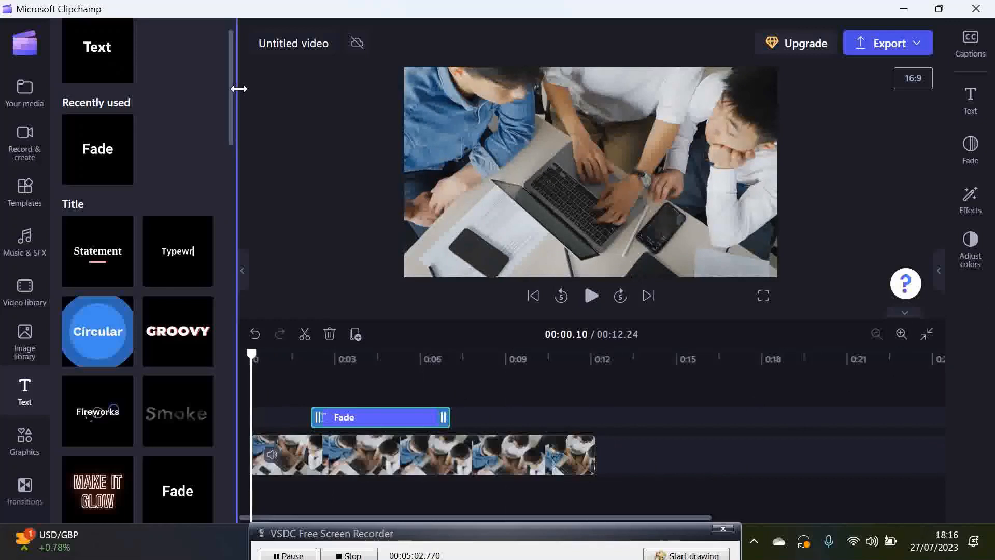
Listen to the free music track In the sky and add it to the timeline below the video clip.
left_click(28, 101)
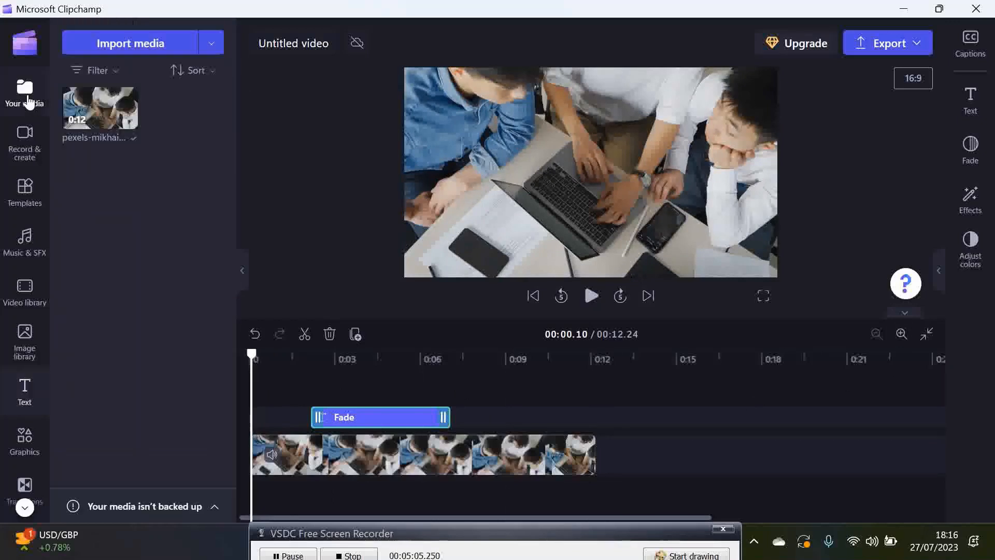
left_click(35, 245)
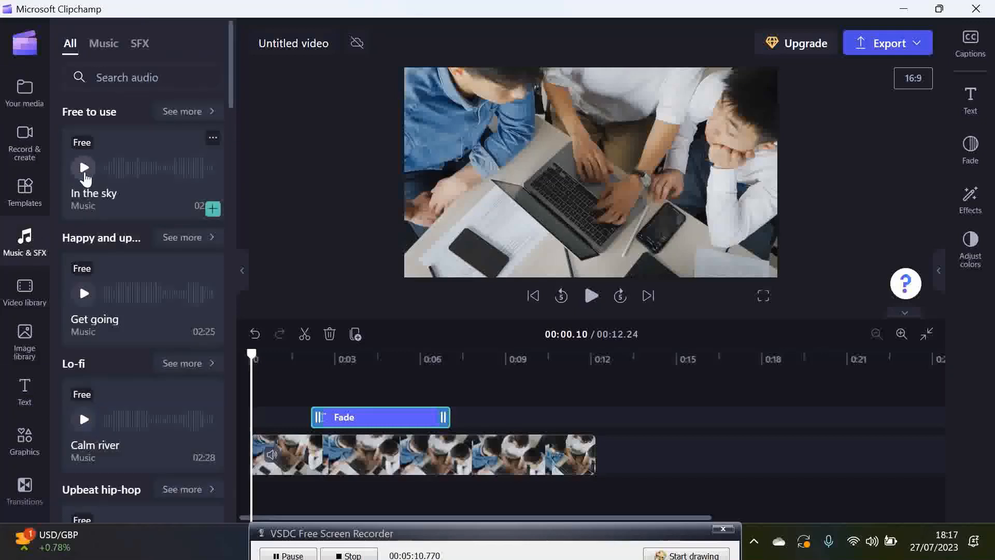
left_click(85, 176)
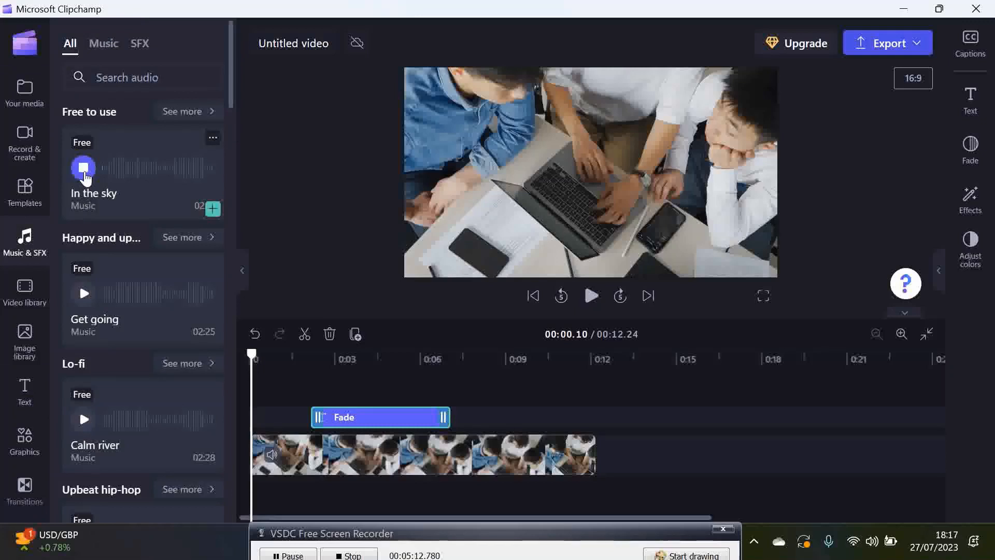
left_click(85, 174)
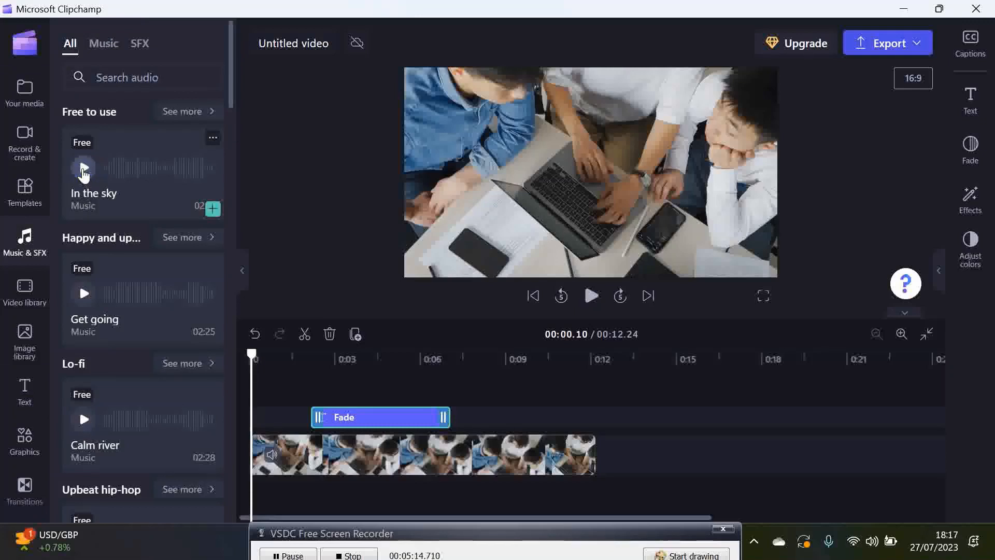
left_click(213, 210)
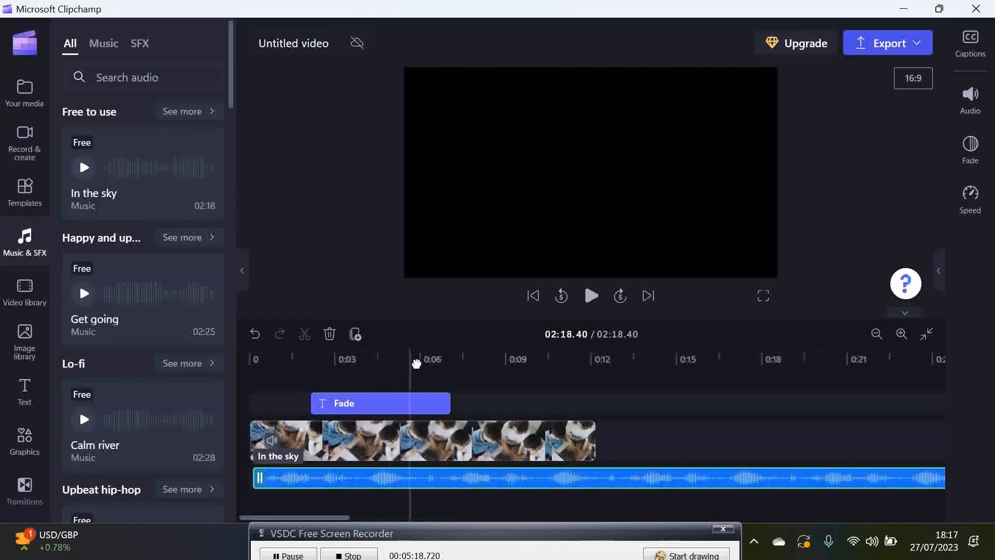
Preview the video with its music, and split the In the sky track at 8.73 seconds.
left_click(591, 297)
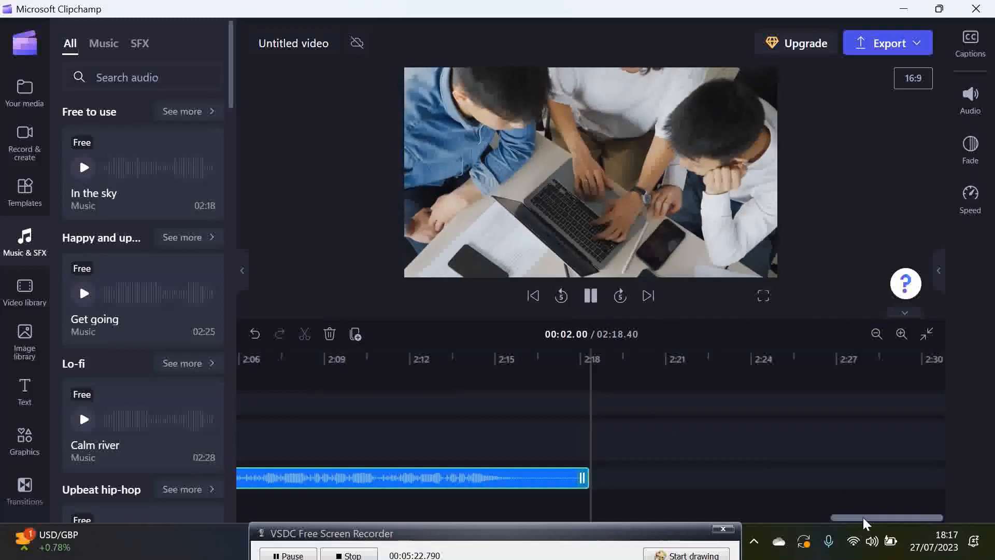
left_click_drag(863, 519, 214, 510)
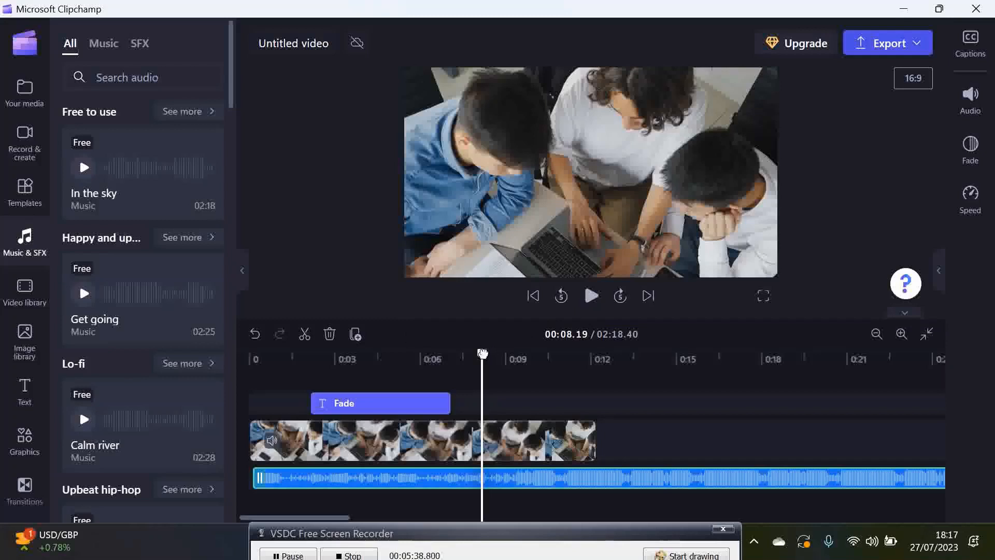
left_click_drag(481, 354, 497, 354)
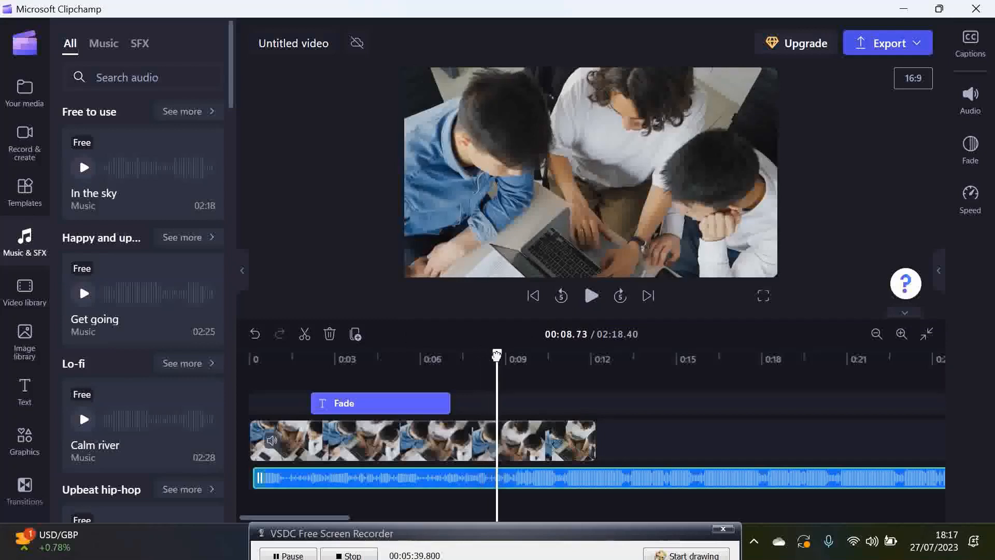
left_click(304, 337)
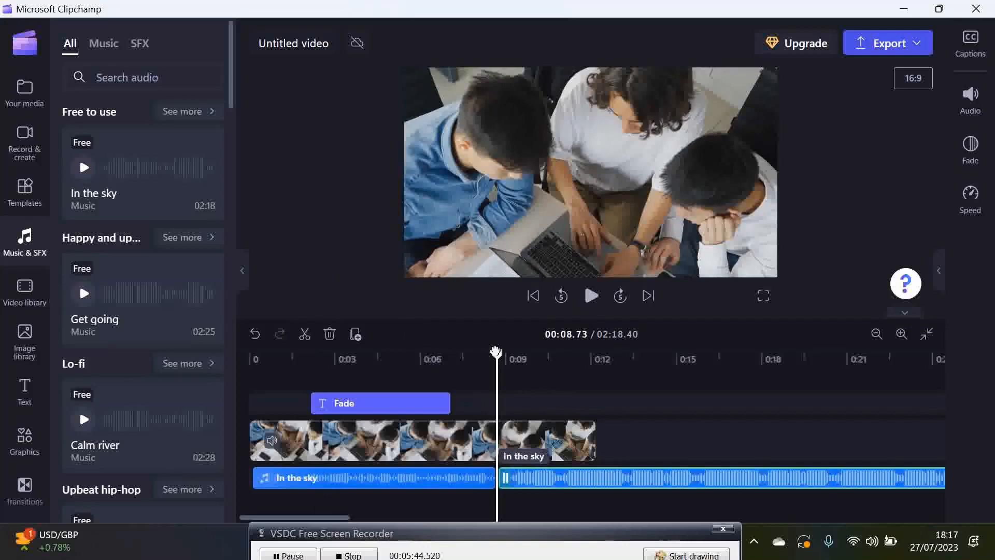
Preview the video with the split music from 0 seconds to the clip's end, and return the playhead to the start.
left_click_drag(498, 354, 228, 340)
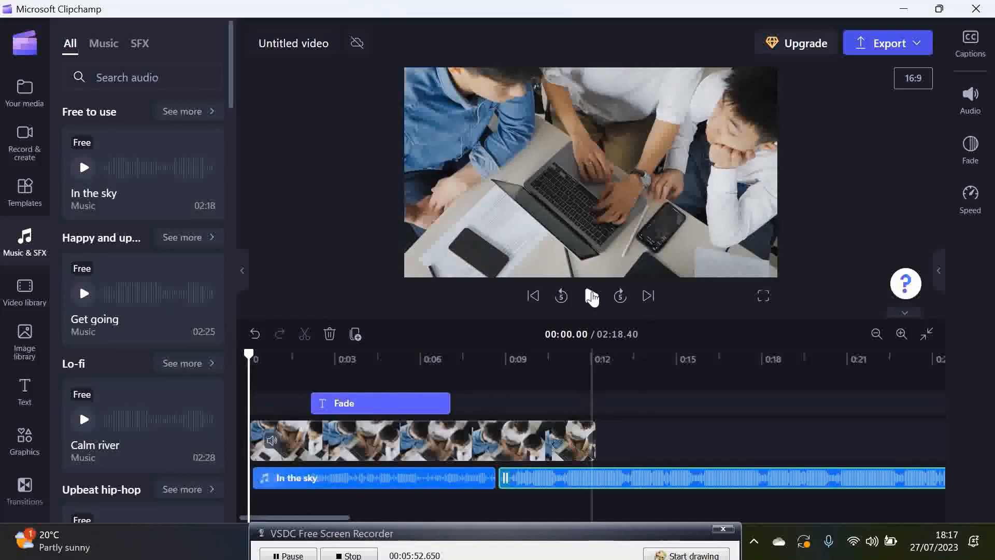
left_click(590, 297)
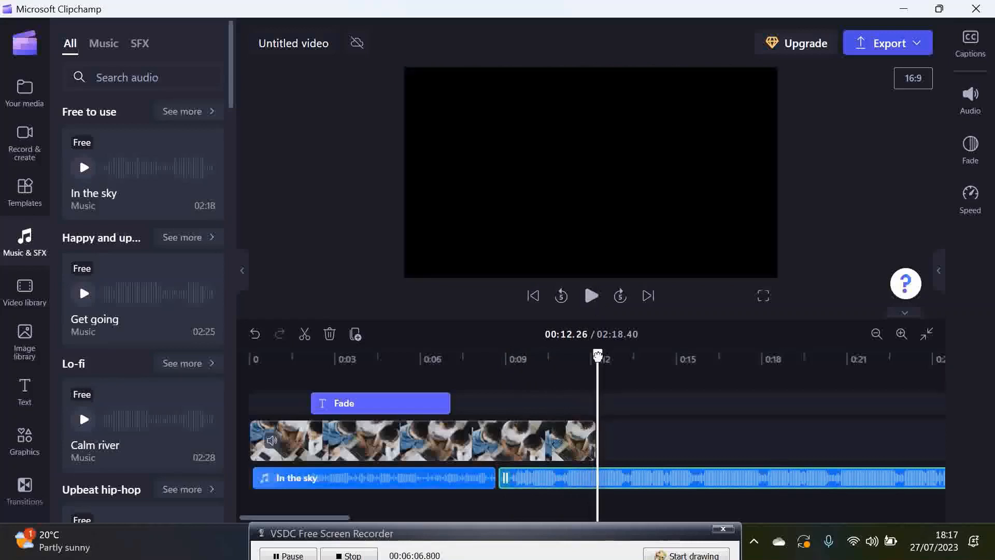
left_click_drag(598, 356, 252, 354)
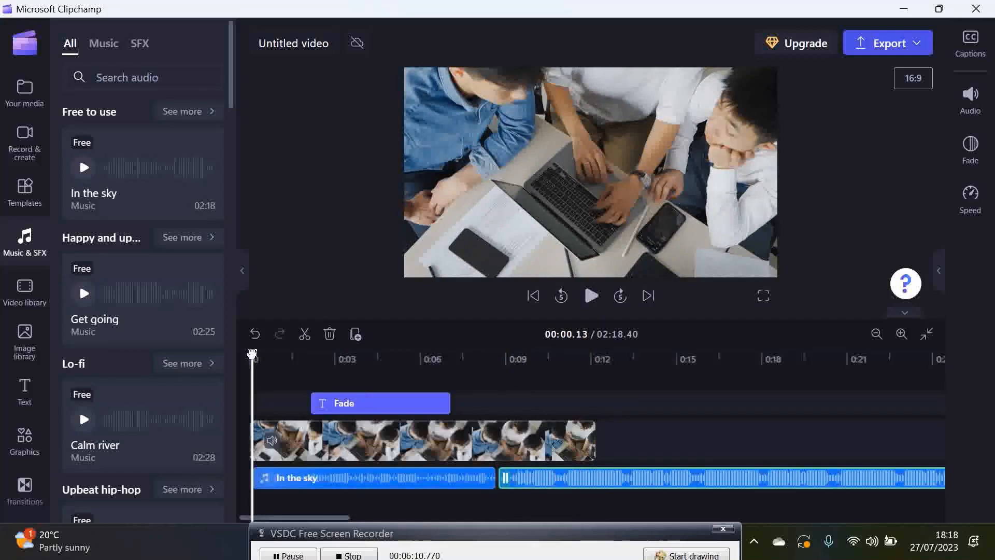